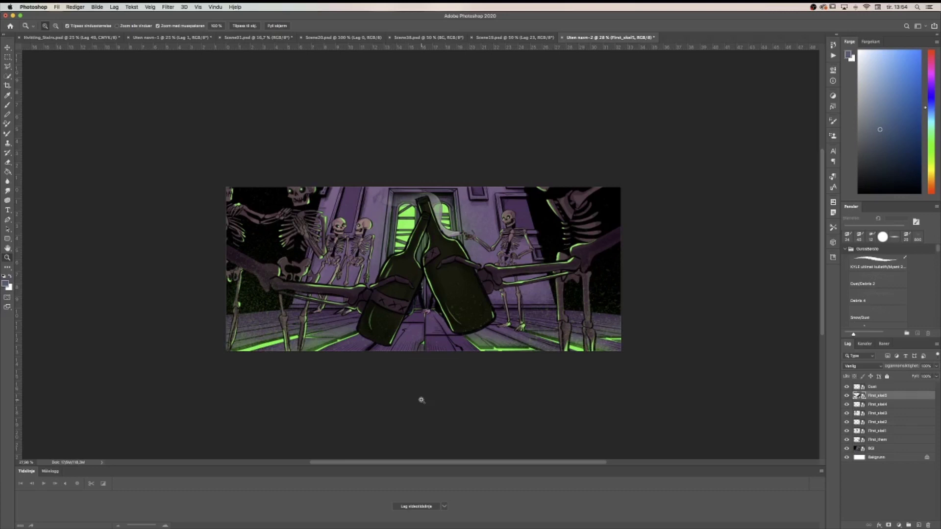
- Switch to Finder and preview the exported skeleton PNG files one after another, starting with skel1.PNG
{"action": "key", "text": "ctrl+Up"}
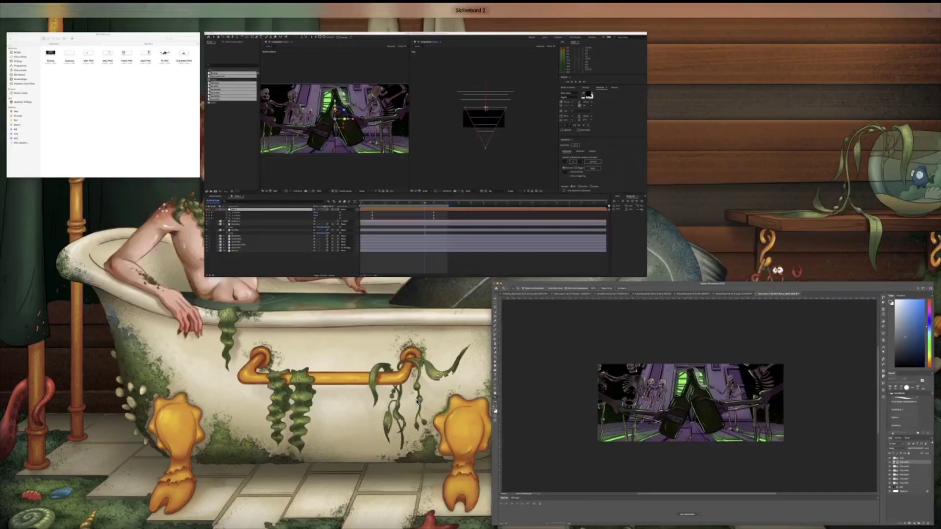
{"action": "left_click", "coordinate": [116, 132]}
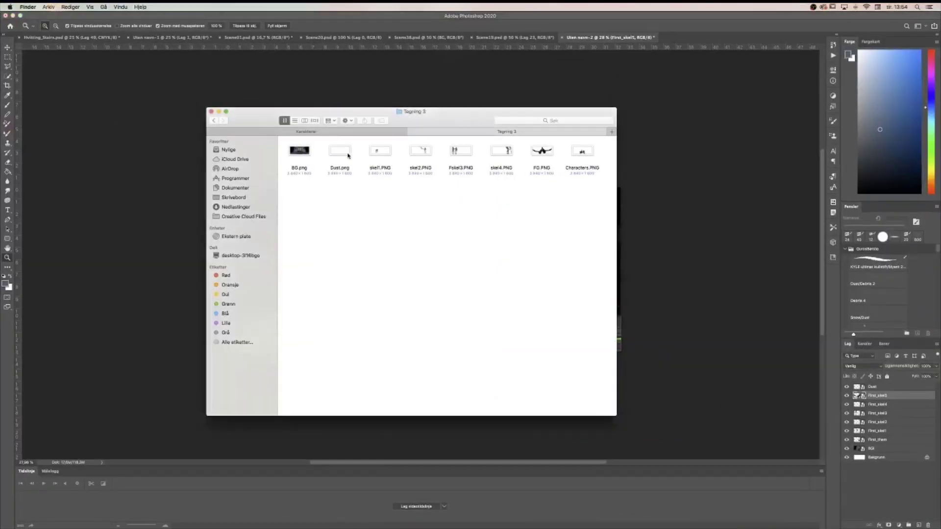
{"action": "left_click", "coordinate": [390, 155]}
{"action": "key", "text": "space"}
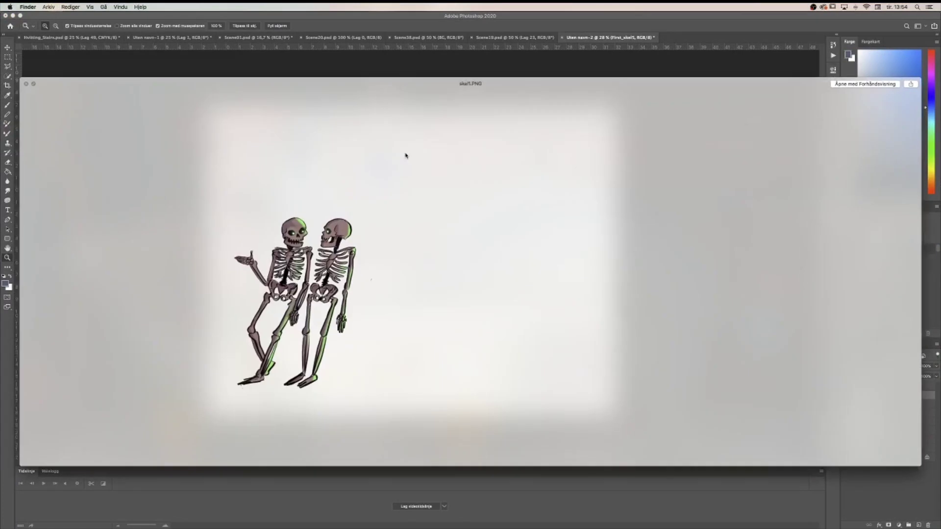
{"action": "key", "text": "Right"}
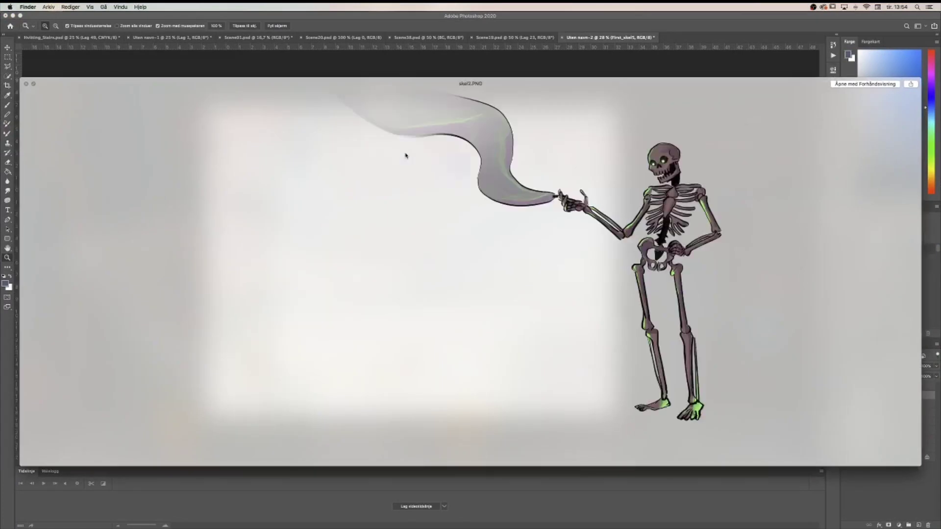
{"action": "key", "text": "Right"}
{"action": "key", "text": "Right"}
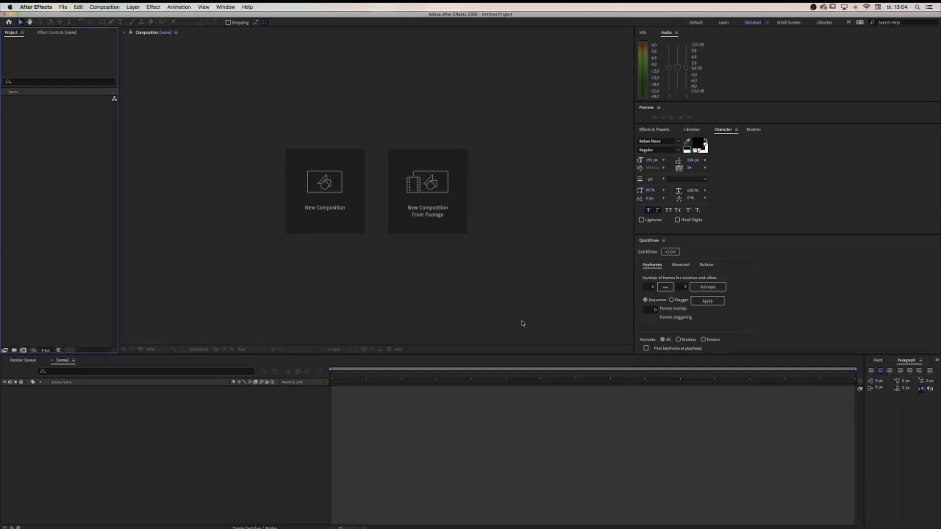
- In After Effects, widen the composition viewer area and create a new 1920 × 800 px composition at 24 fps
{"action": "left_click_drag", "start_coordinate": [635, 210], "coordinate": [750, 210]}
{"action": "left_click", "coordinate": [374, 211]}
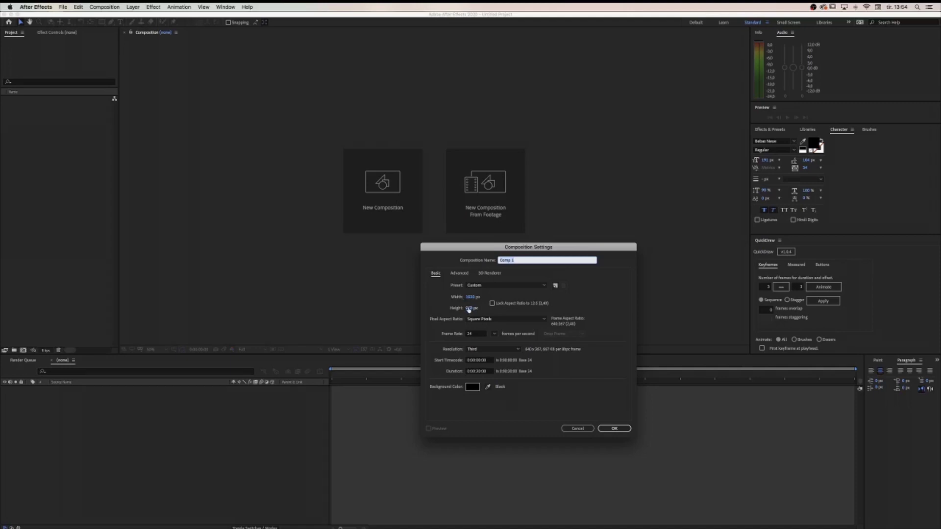
{"action": "left_click", "coordinate": [613, 429]}
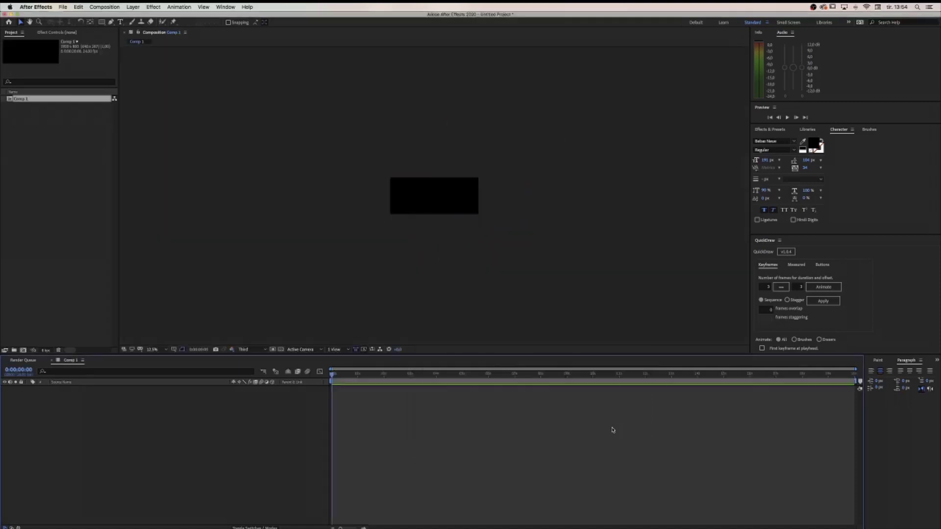
- Bring all eight PNG files from the Finder folder into the timeline of Comp 1 as layers
{"action": "key", "text": "ctrl+Up"}
{"action": "left_click", "coordinate": [227, 172]}
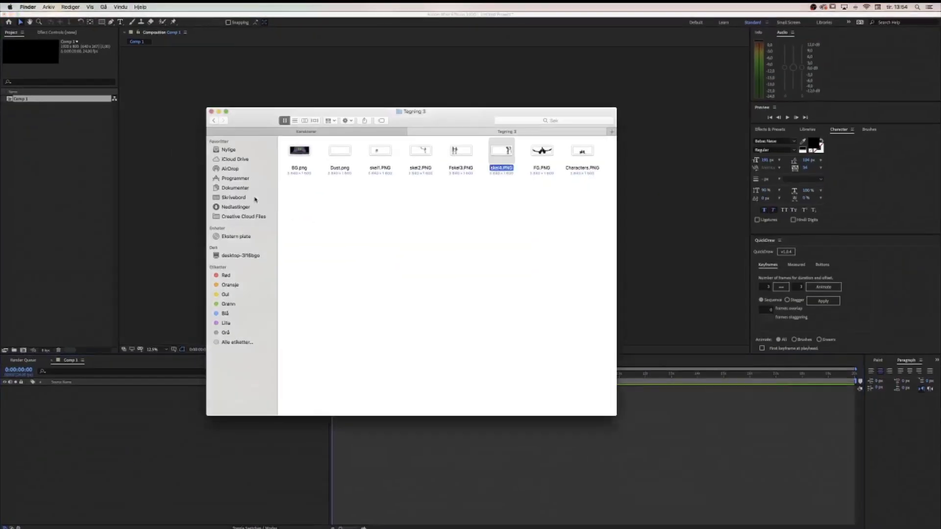
{"action": "left_click_drag", "start_coordinate": [592, 193], "coordinate": [119, 478]}
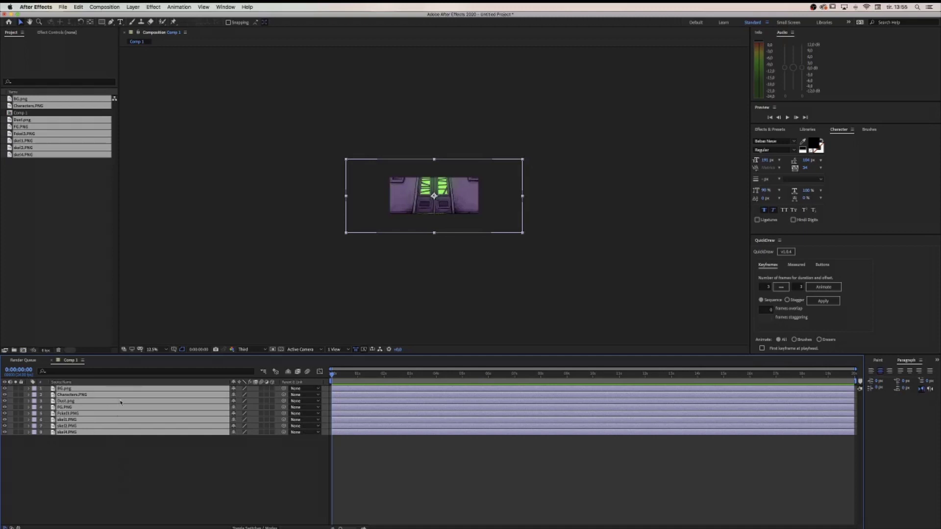
- Fit all the imported image layers to the composition size
{"action": "right_click", "coordinate": [121, 403]}
{"action": "mouse_move", "coordinate": [149, 369]}
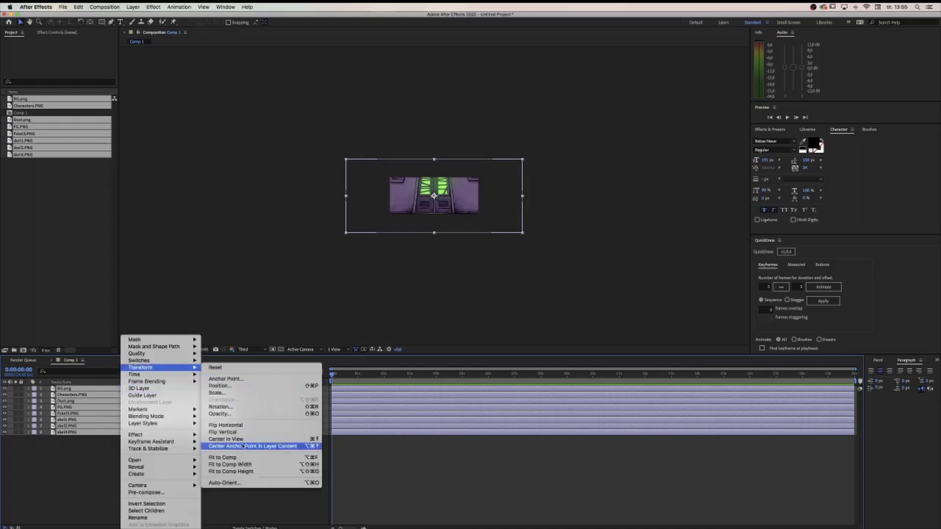
{"action": "left_click", "coordinate": [244, 440]}
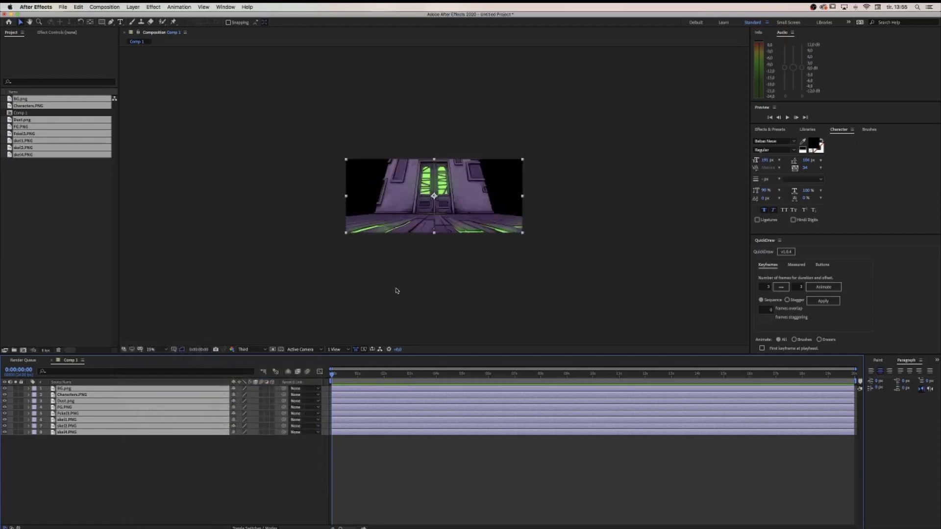
{"action": "scroll", "coordinate": [396, 304], "scroll_direction": "up", "scroll_amount": 2}
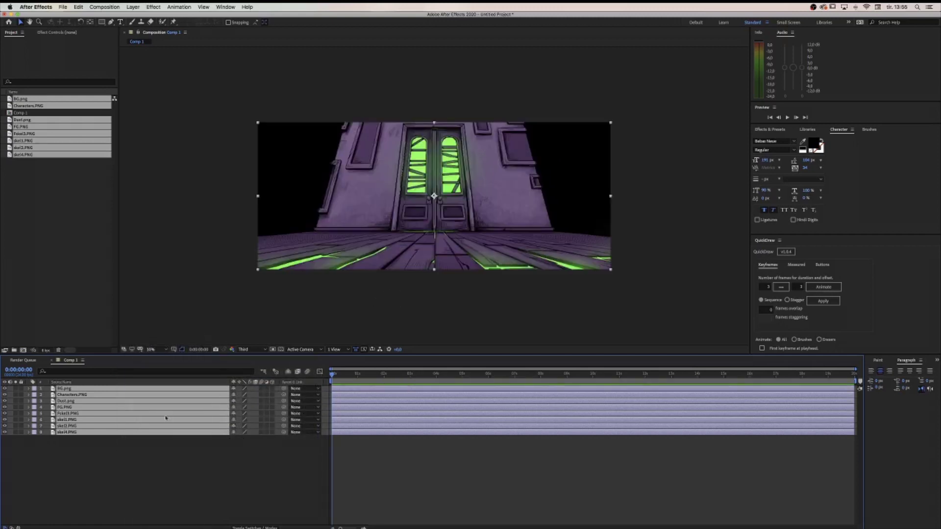
- Reorder the layers with FG on top, followed by Dust and the front skeletons, and Characters and skel1 just above BG at the bottom
{"action": "left_click", "coordinate": [76, 446]}
{"action": "left_click_drag", "start_coordinate": [73, 389], "coordinate": [78, 452]}
{"action": "left_click_drag", "start_coordinate": [71, 402], "coordinate": [78, 429]}
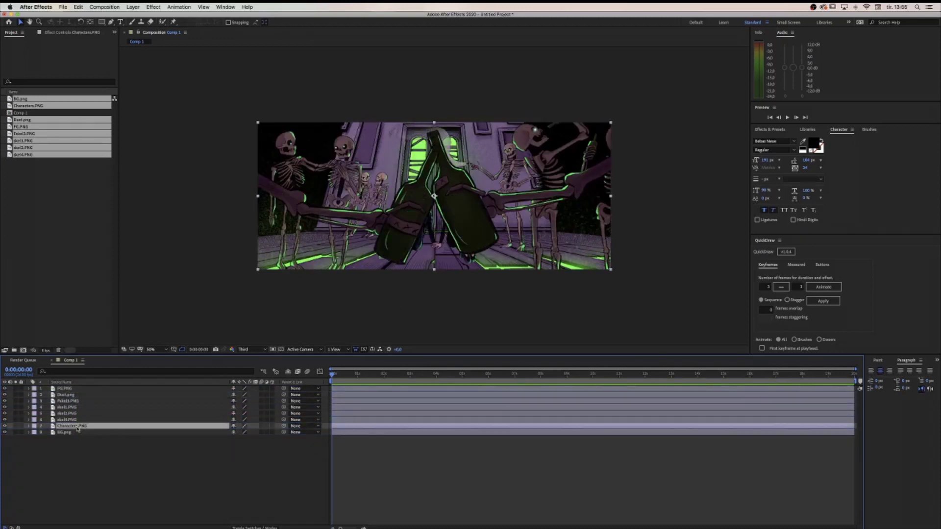
{"action": "left_click", "coordinate": [80, 401]}
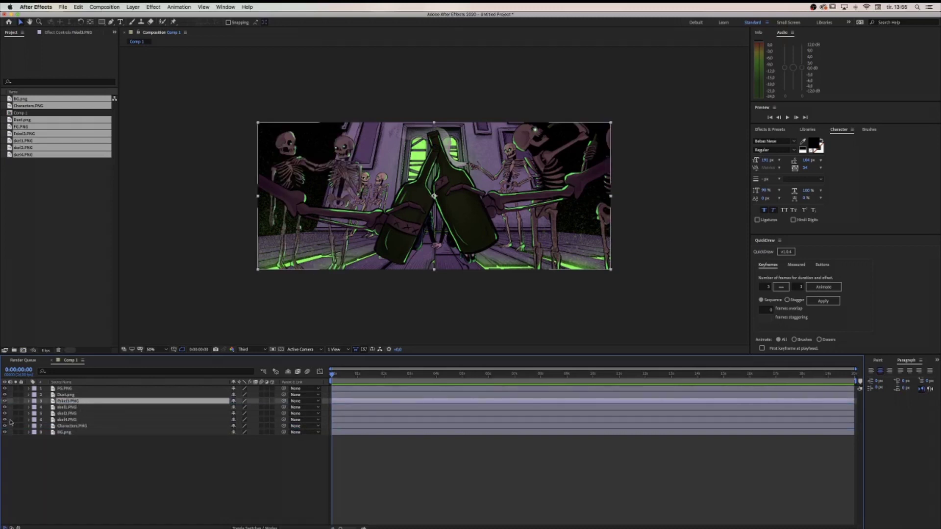
{"action": "mouse_move", "coordinate": [83, 421]}
{"action": "left_mouse_down"}
{"action": "mouse_move", "coordinate": [77, 407]}
{"action": "mouse_move", "coordinate": [74, 432]}
{"action": "left_mouse_up"}
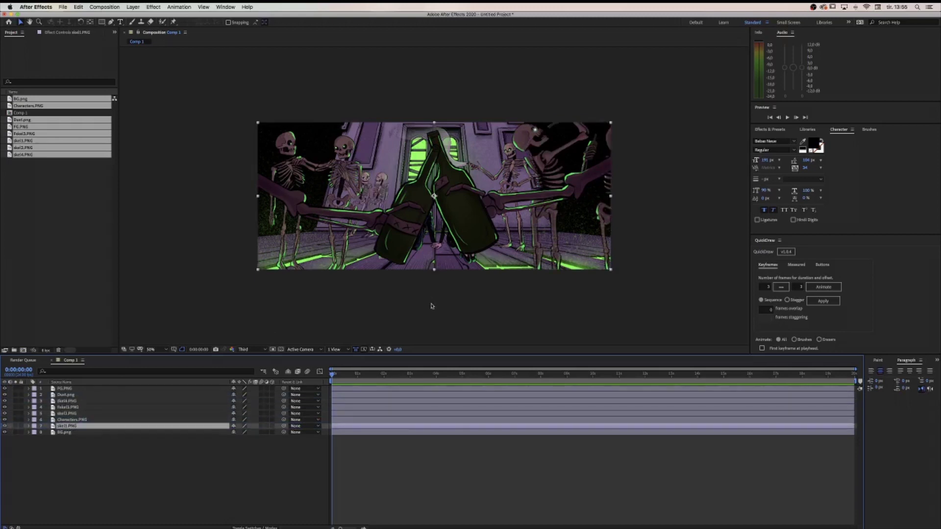
- Add a one-node camera named Camera 1 with the Custom preset to the composition
{"action": "left_click", "coordinate": [91, 390]}
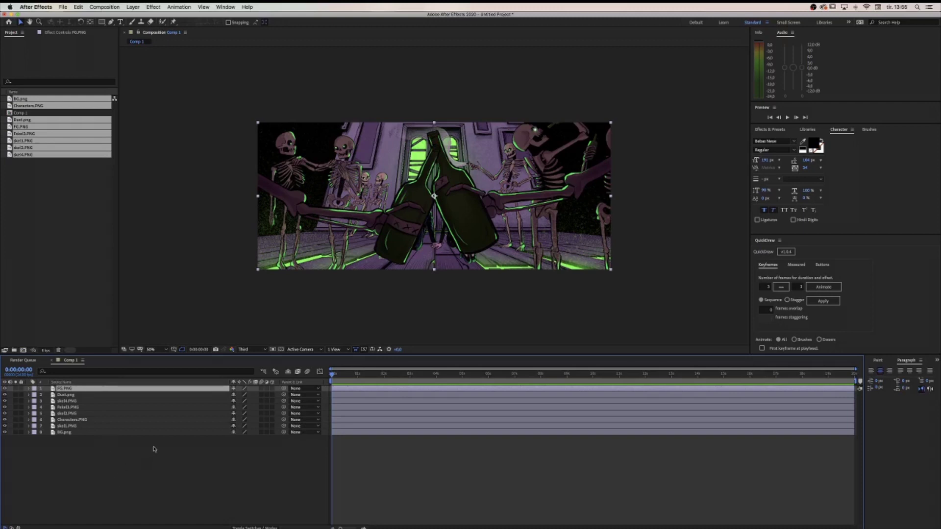
{"action": "left_click", "coordinate": [135, 6]}
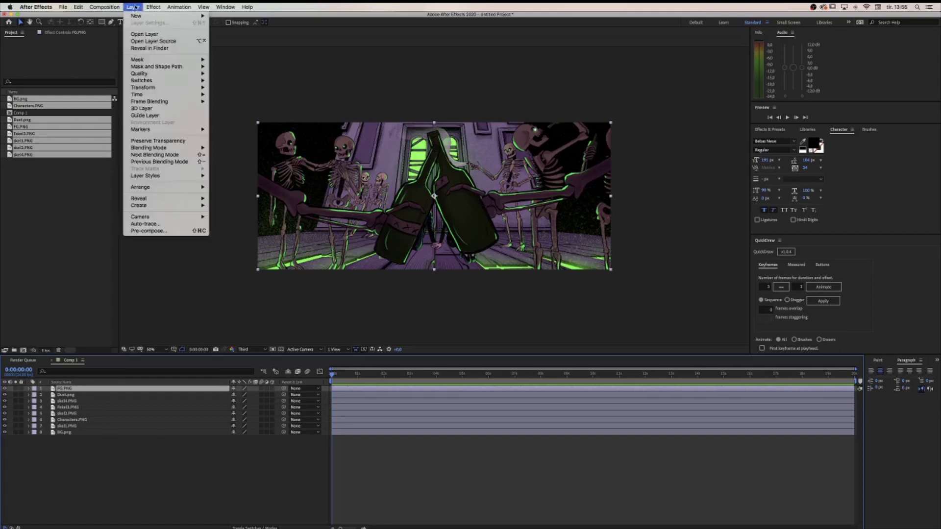
{"action": "mouse_move", "coordinate": [138, 16]}
{"action": "left_click", "coordinate": [169, 459]}
{"action": "right_click", "coordinate": [160, 460]}
{"action": "mouse_move", "coordinate": [179, 454]}
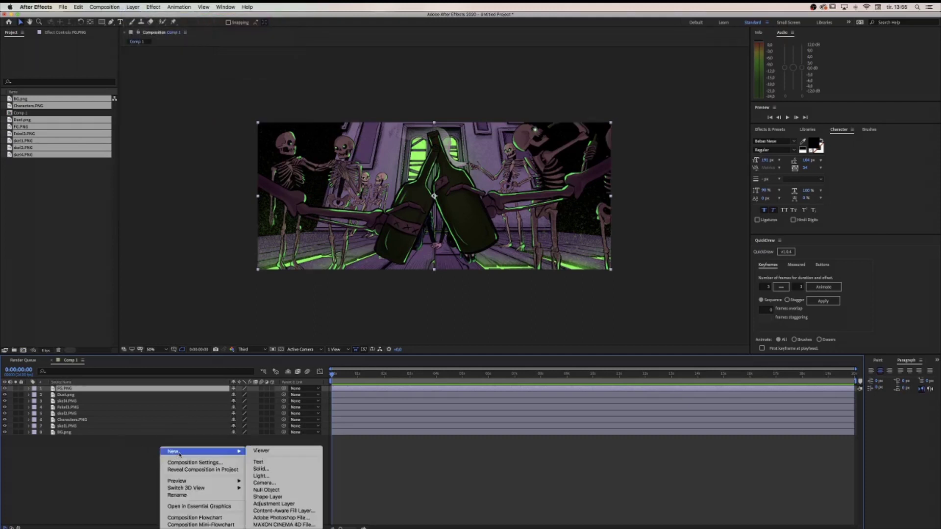
{"action": "left_click", "coordinate": [280, 484]}
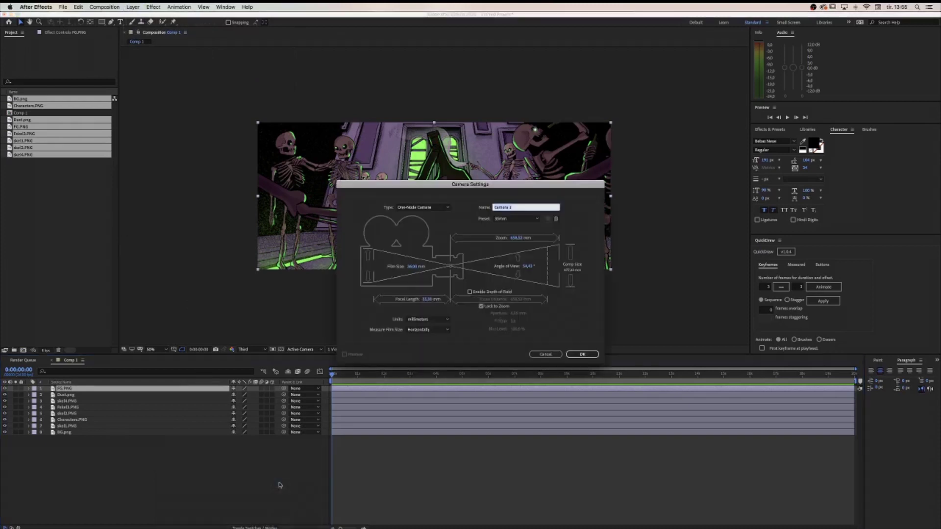
{"action": "left_click", "coordinate": [502, 218]}
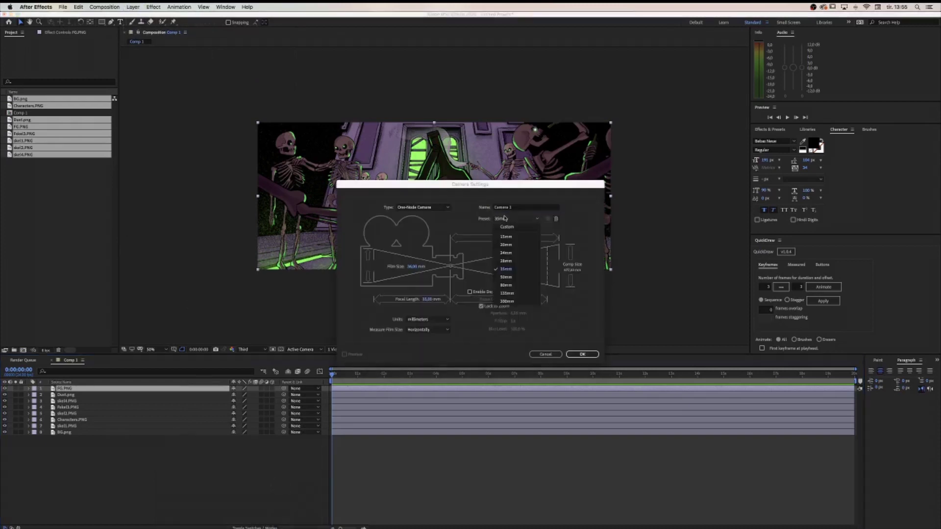
{"action": "left_click", "coordinate": [510, 227]}
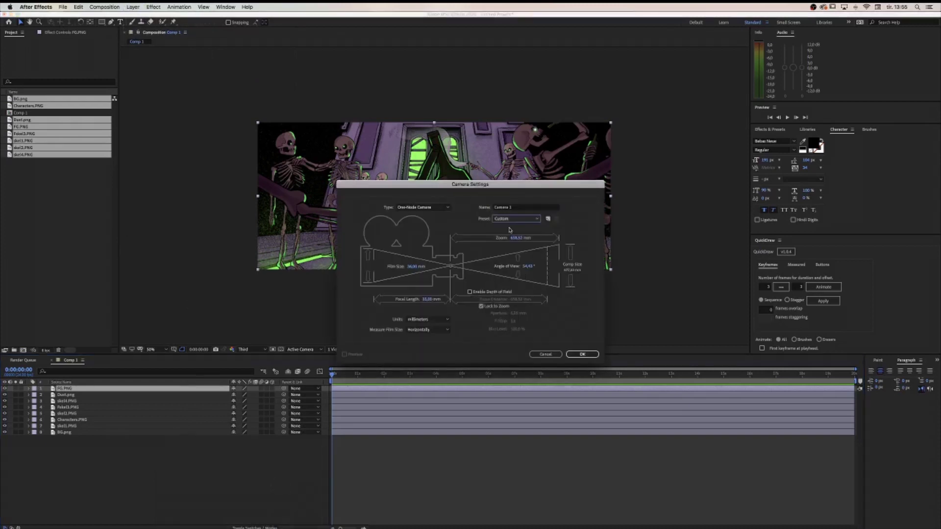
{"action": "left_click", "coordinate": [582, 354]}
- Add a null object to the composition and parent Camera 1 to it
{"action": "right_click", "coordinate": [205, 447]}
{"action": "mouse_move", "coordinate": [216, 451]}
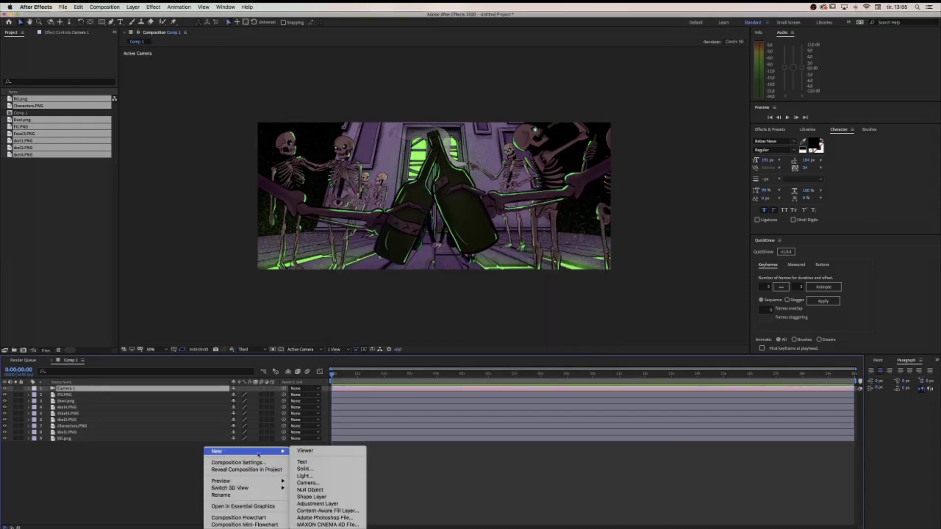
{"action": "left_click", "coordinate": [328, 492]}
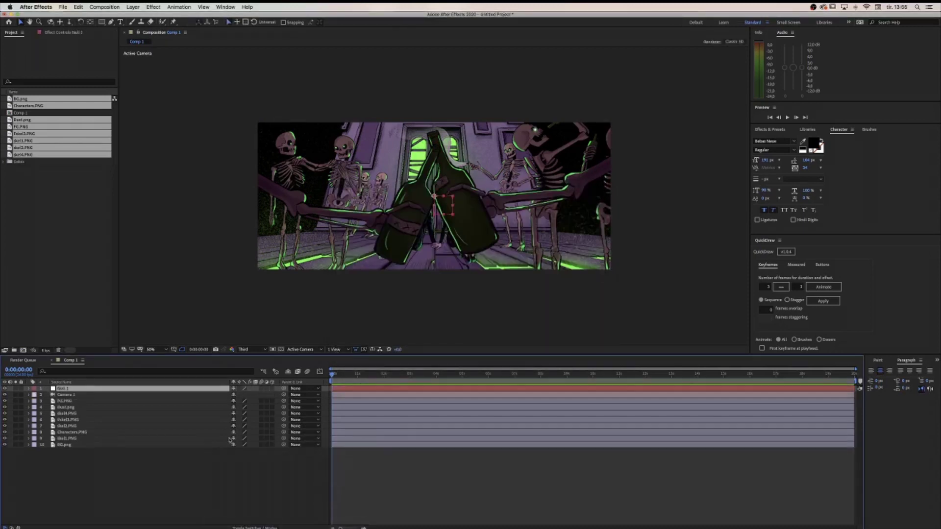
{"action": "left_click", "coordinate": [106, 396]}
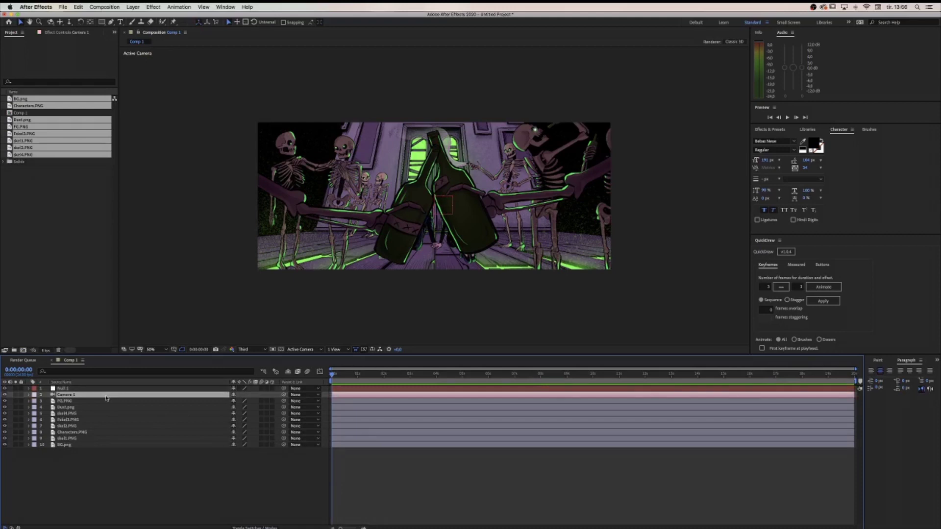
{"action": "left_click_drag", "start_coordinate": [283, 394], "coordinate": [130, 390]}
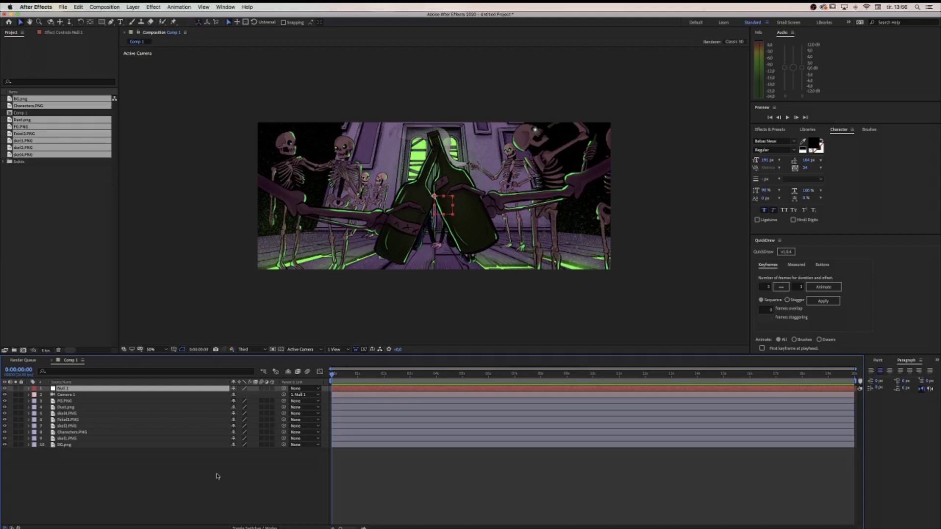
- Make the null and all the image layers 3D, and reveal the null's Position property
{"action": "left_click", "coordinate": [273, 388]}
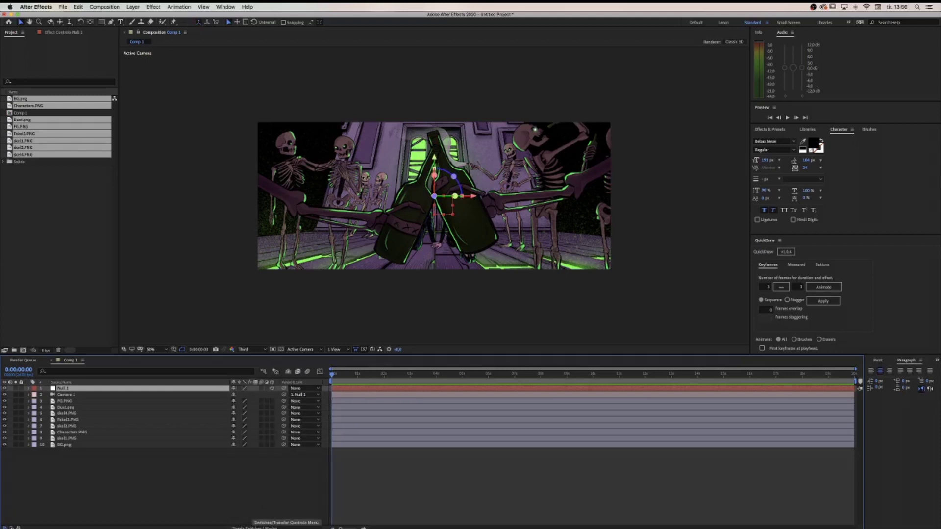
{"action": "key", "text": "p"}
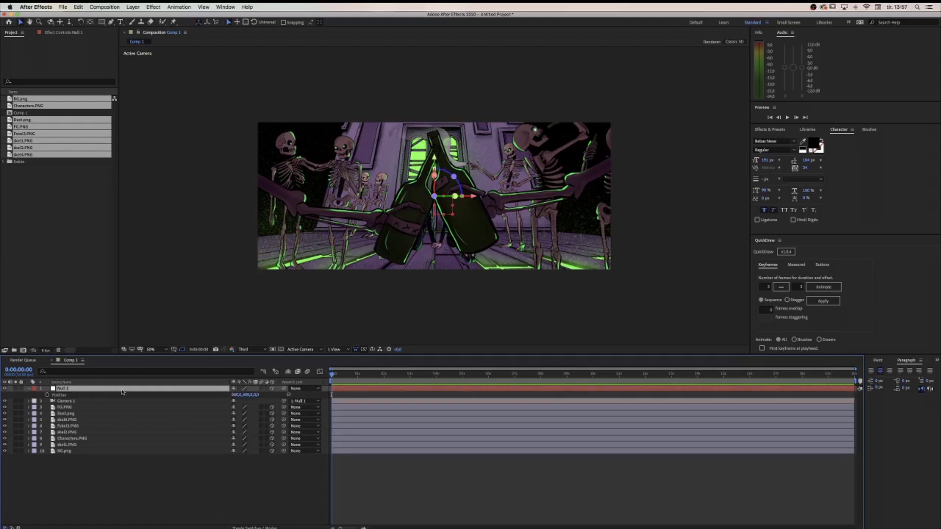
- Try changing the null's Z position to move the parented camera, and undo the change
{"action": "left_click", "coordinate": [82, 401]}
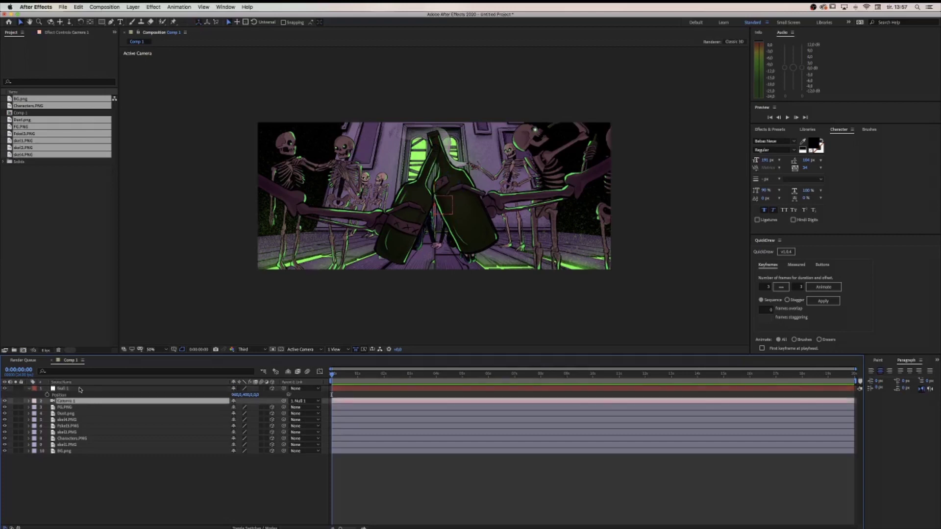
{"action": "left_click", "coordinate": [79, 390]}
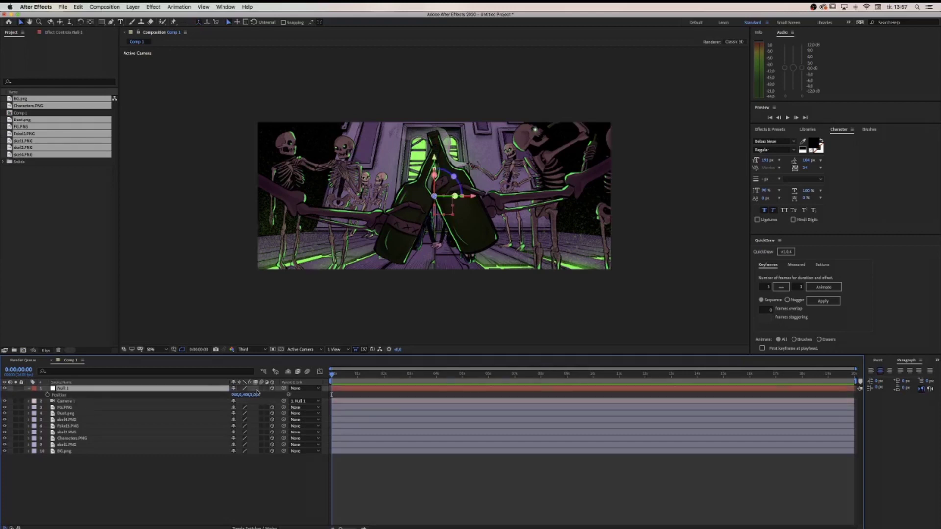
{"action": "left_click_drag", "start_coordinate": [254, 392], "coordinate": [430, 398]}
{"action": "key", "text": "super+z"}
- Open a second composition viewer for Comp 1 beside the existing locked one
{"action": "left_click", "coordinate": [176, 407]}
{"action": "left_click", "coordinate": [174, 414]}
{"action": "left_click", "coordinate": [172, 420]}
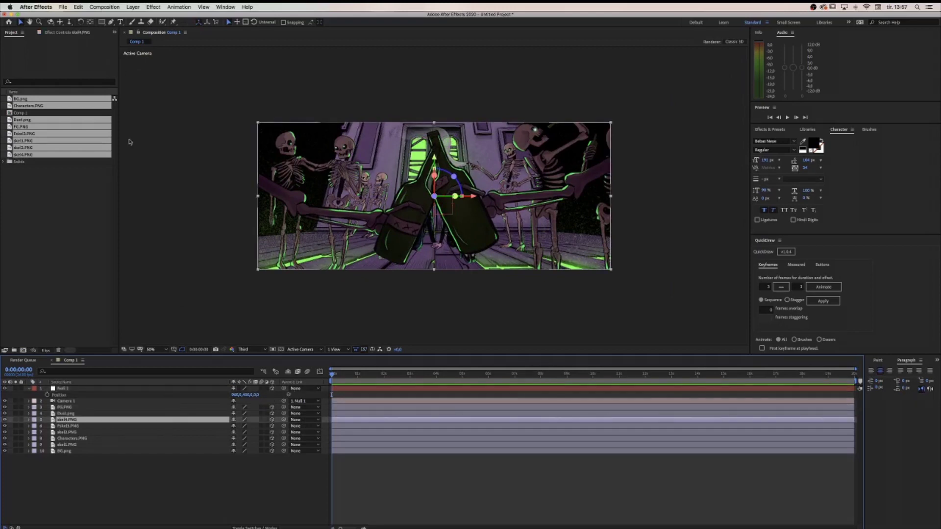
{"action": "left_click", "coordinate": [139, 35]}
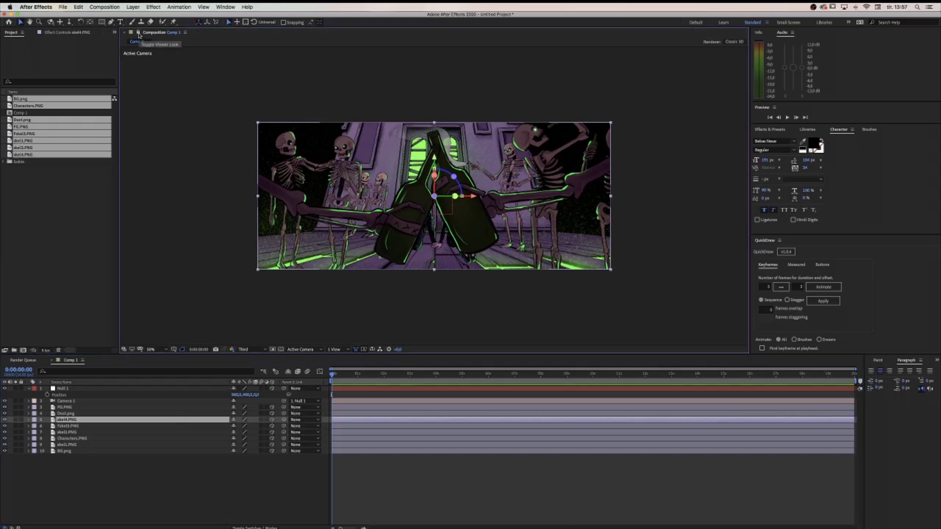
{"action": "left_click", "coordinate": [174, 35]}
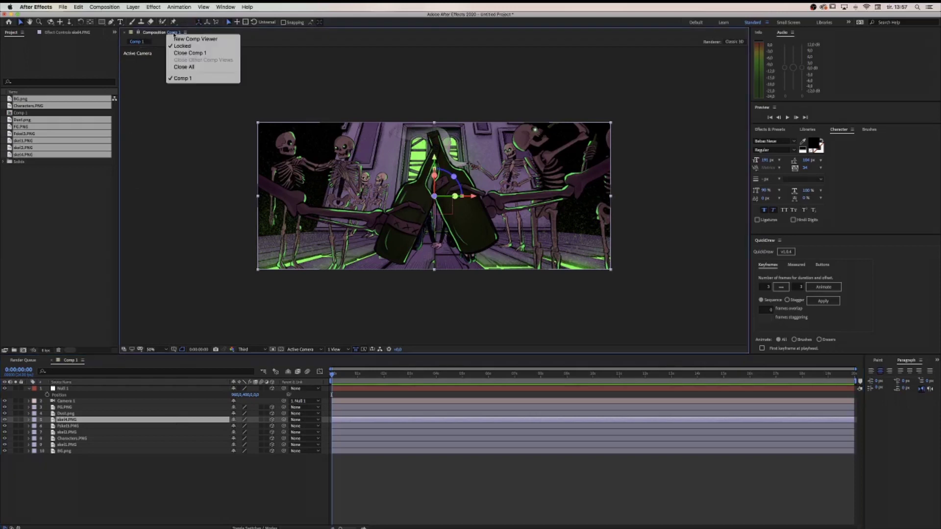
{"action": "left_click", "coordinate": [204, 40]}
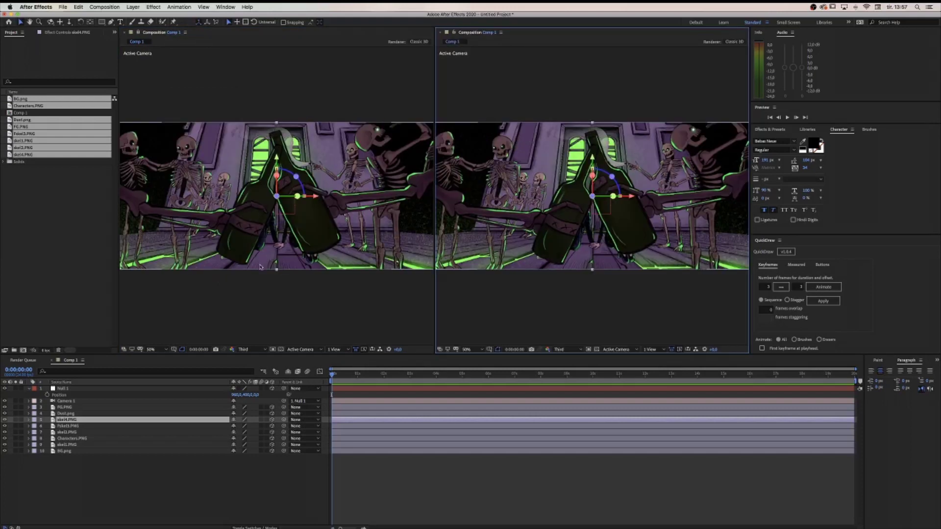
- Switch the new composition viewer's 3D view to Custom View 1
{"action": "scroll", "coordinate": [265, 240], "scroll_direction": "down", "scroll_amount": 2}
{"action": "scroll", "coordinate": [265, 241], "scroll_direction": "up", "scroll_amount": 2}
{"action": "left_click", "coordinate": [621, 350]}
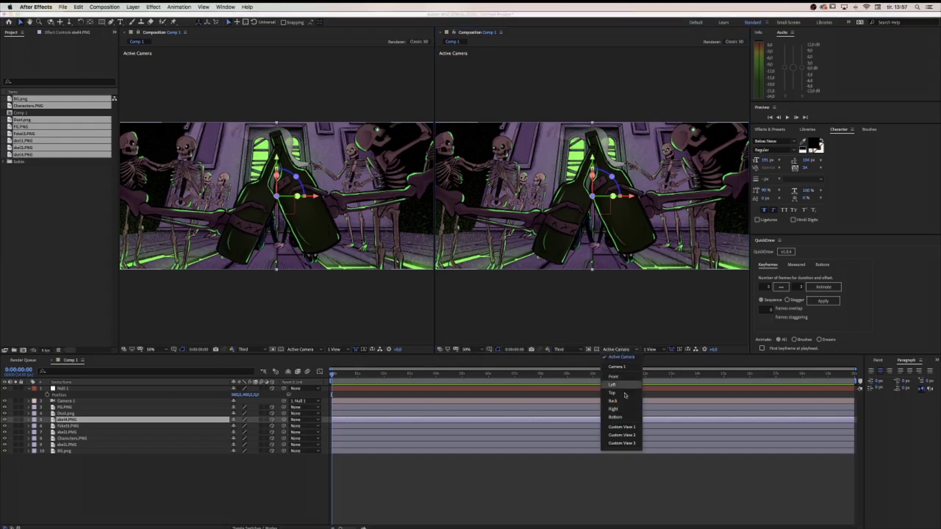
{"action": "left_click", "coordinate": [624, 427]}
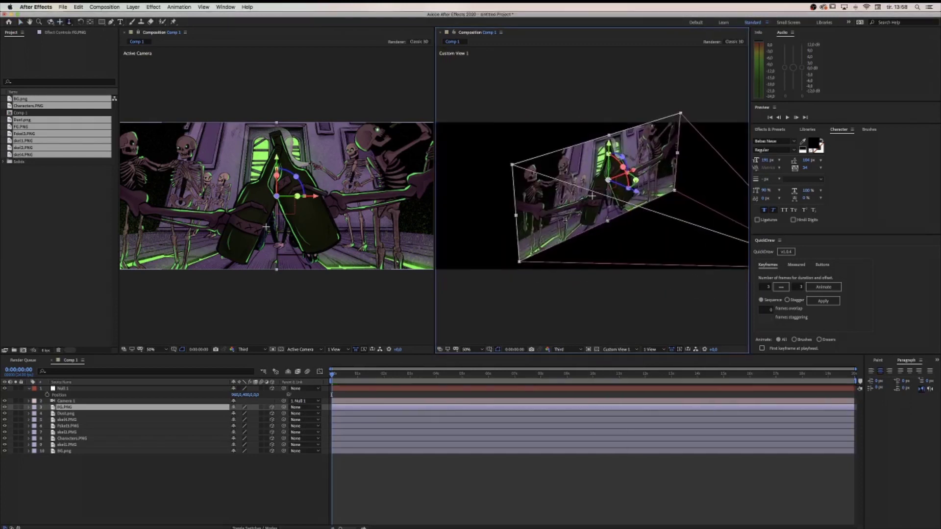
- Try moving the FG.PNG layer along its Z axis in the Custom View 1 viewer, and undo the move
{"action": "left_click_drag", "start_coordinate": [583, 187], "coordinate": [563, 235]}
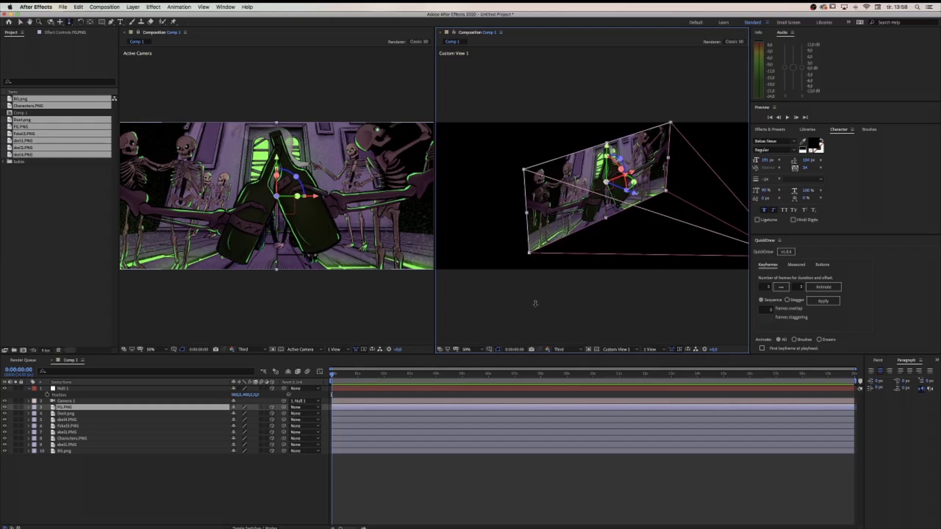
{"action": "key", "text": "c"}
{"action": "key", "text": "c"}
{"action": "key", "text": "c"}
{"action": "left_click_drag", "start_coordinate": [511, 144], "coordinate": [505, 208]}
{"action": "key", "text": "c"}
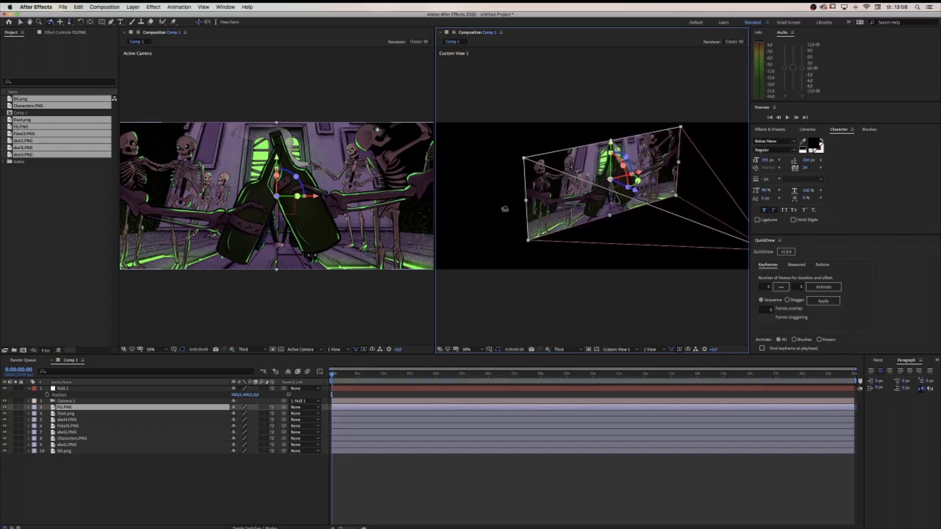
{"action": "key", "text": "v"}
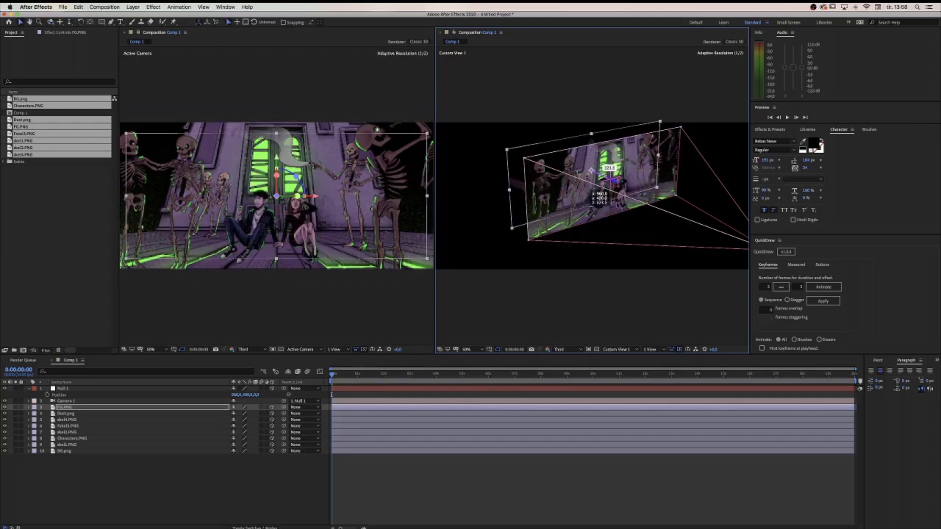
{"action": "key", "text": "c"}
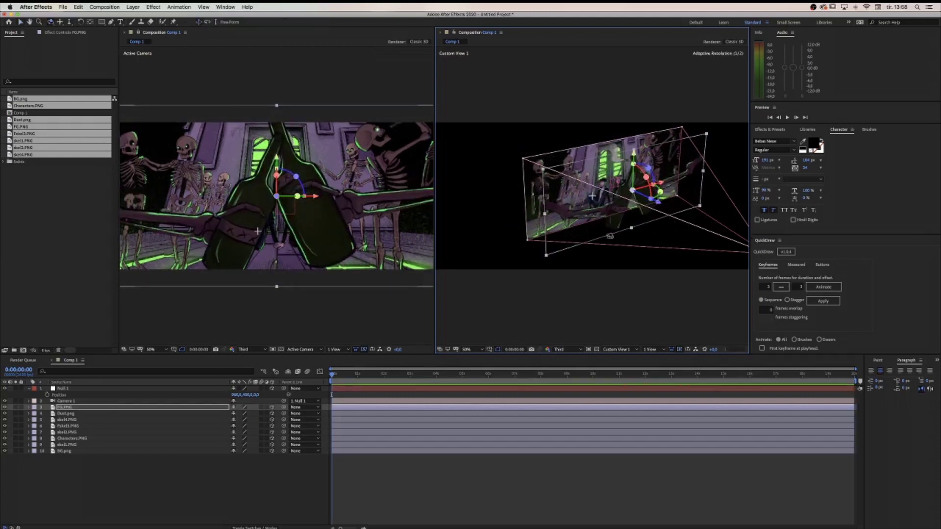
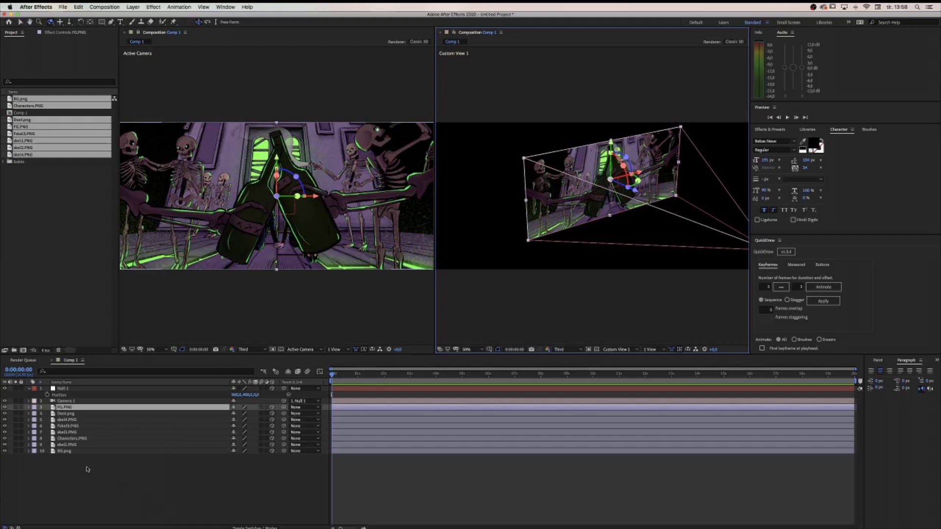
- Check which skeletons skel1.PNG contains by toggling its visibility, and parent that layer to BG.png
{"action": "left_click", "coordinate": [75, 452]}
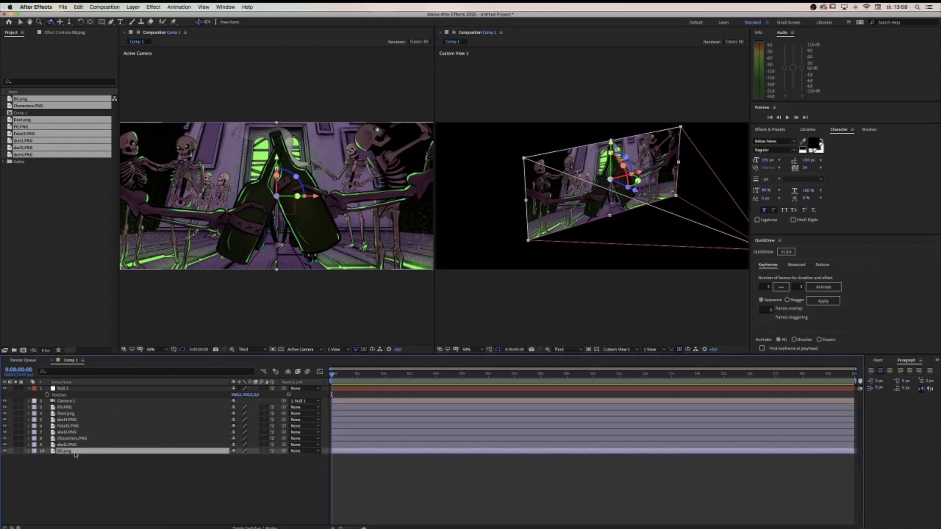
{"action": "left_click", "coordinate": [75, 445]}
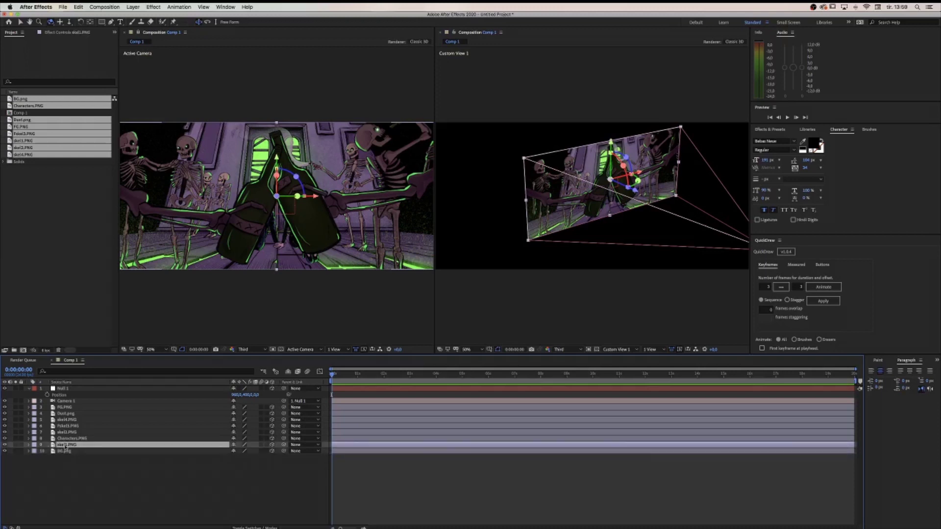
{"action": "left_click", "coordinate": [3, 445]}
{"action": "left_click", "coordinate": [4, 445]}
{"action": "left_click_drag", "start_coordinate": [99, 450], "coordinate": [88, 454]}
{"action": "left_click", "coordinate": [89, 451]}
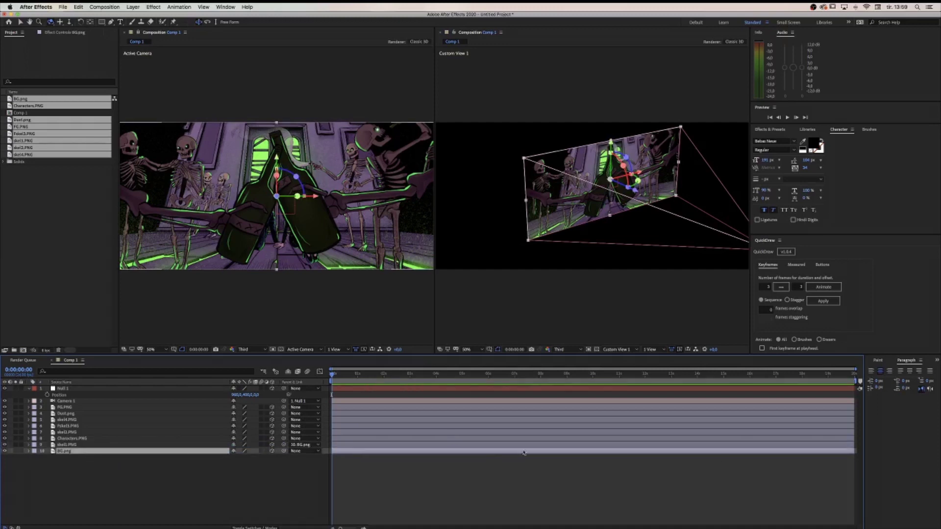
- Move BG.png far back along Z, away from the camera, and set its scale to 90% to fill the frame
{"action": "key", "text": "v"}
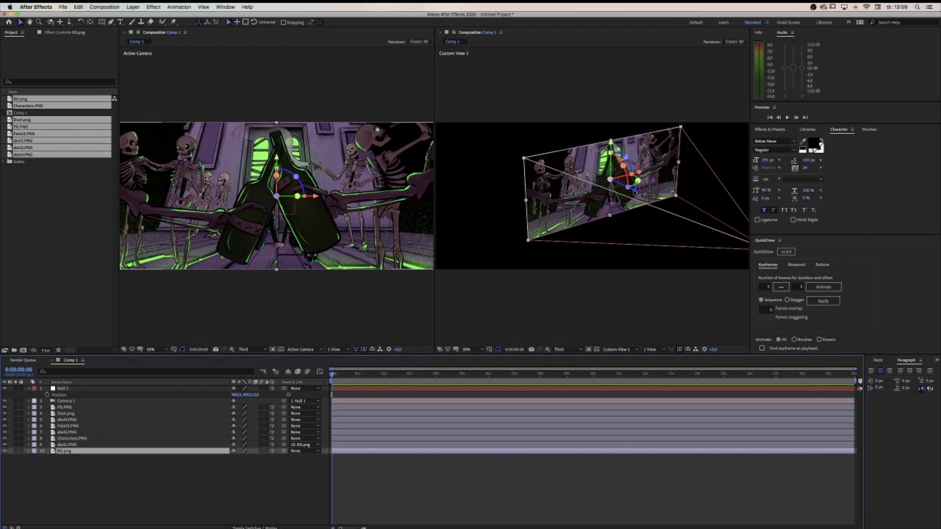
{"action": "left_click_drag", "start_coordinate": [635, 189], "coordinate": [398, 101]}
{"action": "key", "text": "comma"}
{"action": "key", "text": "comma"}
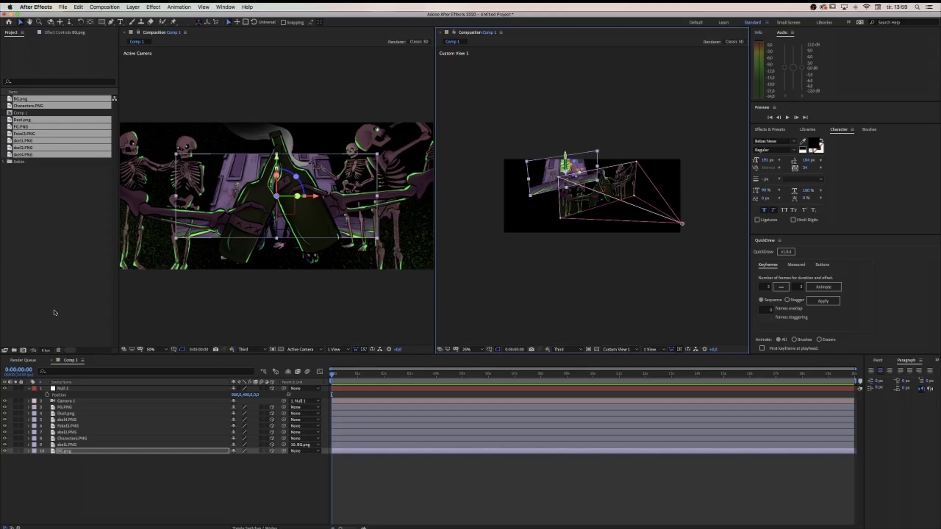
{"action": "key", "text": "s"}
{"action": "left_click", "coordinate": [64, 452]}
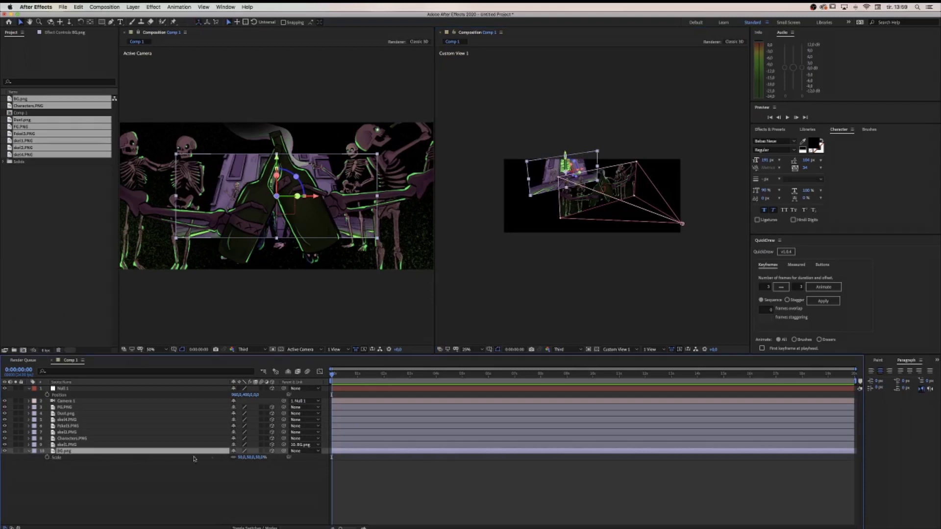
{"action": "left_click_drag", "start_coordinate": [239, 460], "coordinate": [252, 457]}
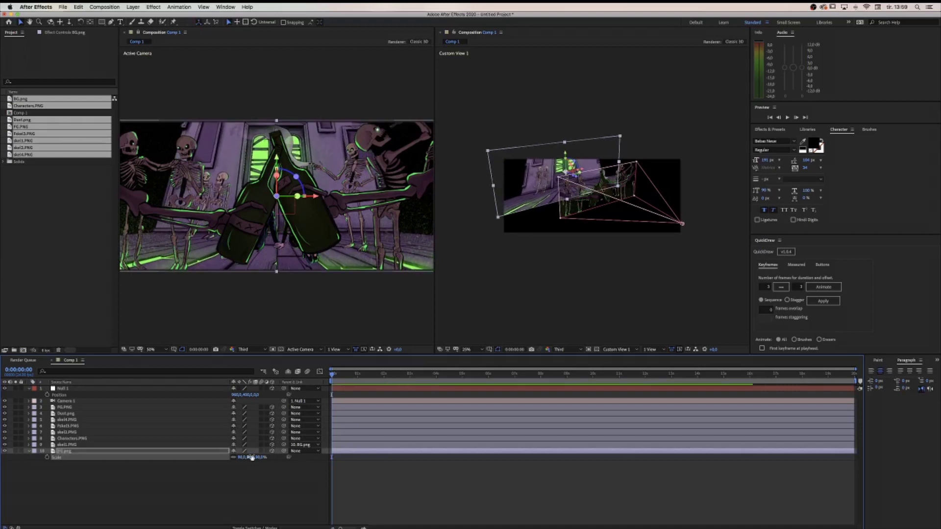
- Try changing the null's Z position to test the parallax against the distant background, and restore it
{"action": "left_click", "coordinate": [129, 390]}
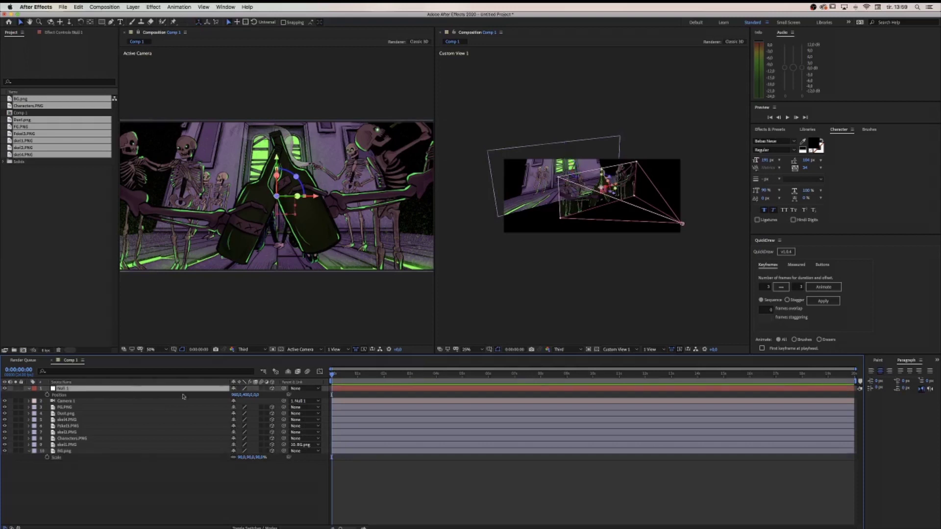
{"action": "left_click_drag", "start_coordinate": [257, 395], "coordinate": [271, 407]}
{"action": "mouse_move", "coordinate": [386, 401]}
{"action": "left_mouse_down"}
{"action": "mouse_move", "coordinate": [409, 402]}
{"action": "mouse_move", "coordinate": [399, 401]}
{"action": "left_mouse_up"}
{"action": "left_click_drag", "start_coordinate": [309, 398], "coordinate": [346, 395]}
{"action": "left_click_drag", "start_coordinate": [416, 402], "coordinate": [270, 399]}
- Move the Characters.PNG layer back along Z toward the background
{"action": "left_click", "coordinate": [72, 444]}
{"action": "left_click", "coordinate": [73, 439]}
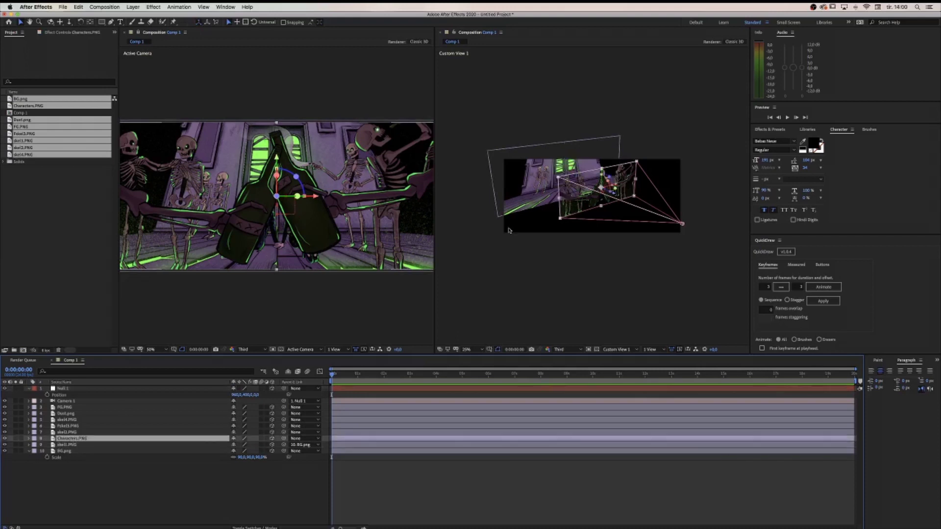
{"action": "left_click_drag", "start_coordinate": [610, 192], "coordinate": [594, 178]}
{"action": "key", "text": "c"}
{"action": "left_click_drag", "start_coordinate": [537, 159], "coordinate": [604, 176]}
- Switch the second composition viewer to the Top view, with the background and character layers in sight
{"action": "left_click", "coordinate": [620, 350]}
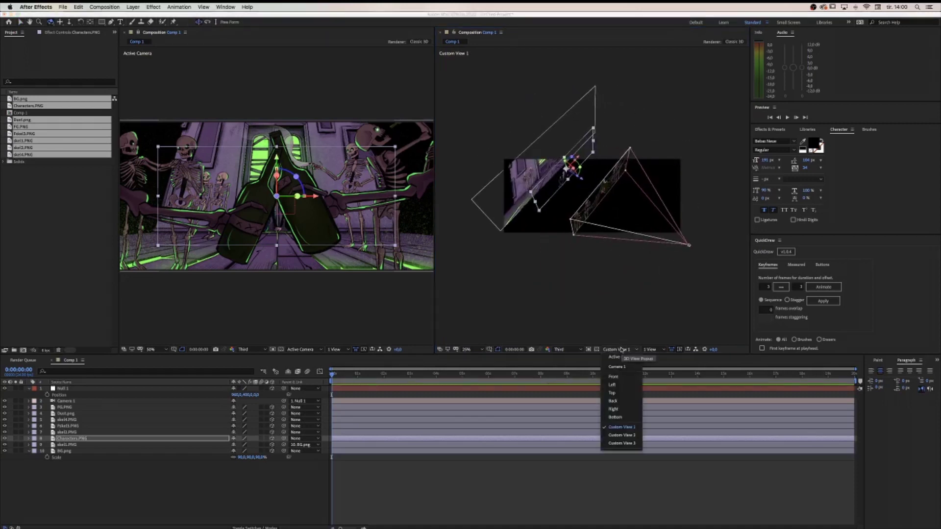
{"action": "left_click", "coordinate": [620, 393]}
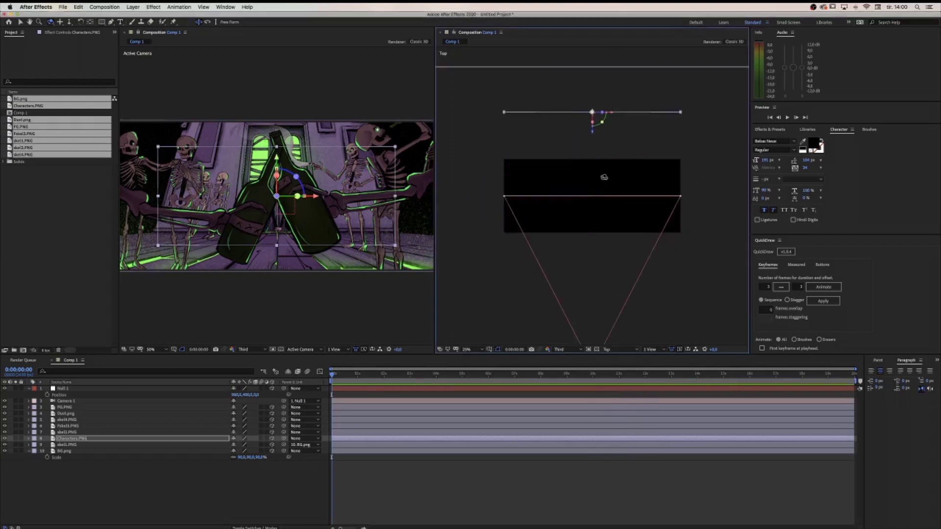
{"action": "left_click_drag", "start_coordinate": [650, 137], "coordinate": [672, 218]}
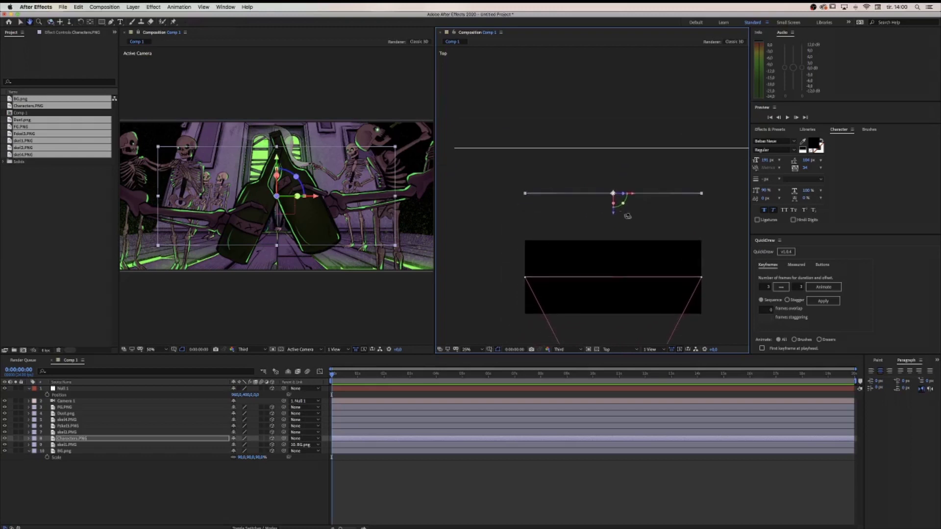
- Move Characters.PNG further back to sit just in front of the background, and set its scale to 74%
{"action": "left_click", "coordinate": [591, 148]}
{"action": "left_click", "coordinate": [584, 194]}
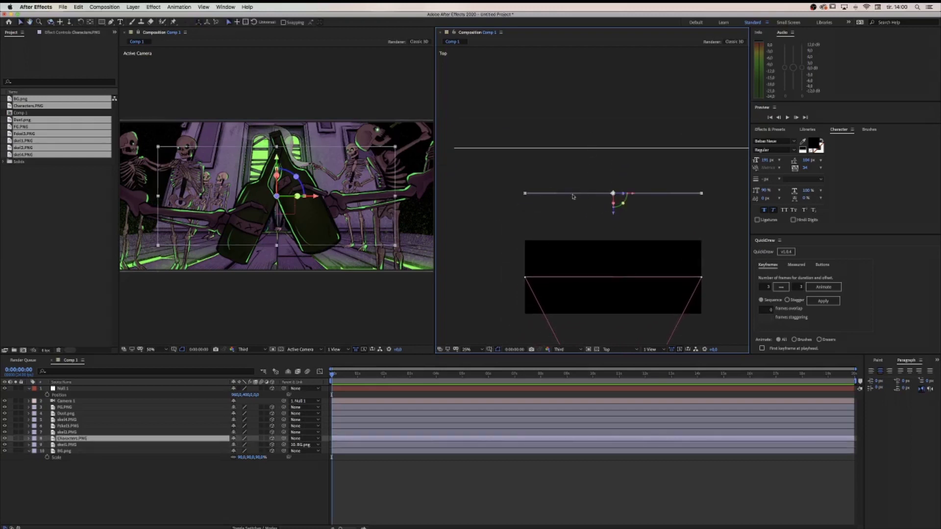
{"action": "left_click", "coordinate": [4, 438]}
{"action": "left_click", "coordinate": [4, 439]}
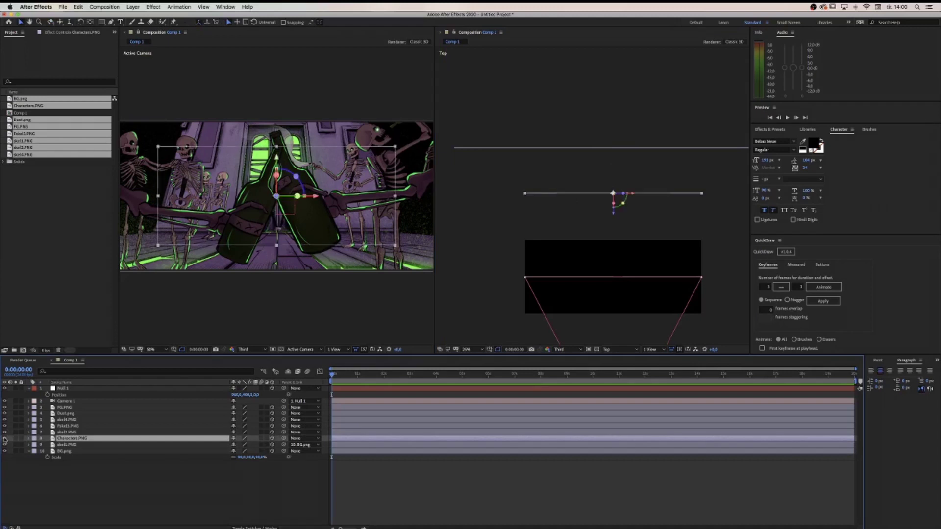
{"action": "left_click", "coordinate": [4, 439]}
{"action": "left_click", "coordinate": [4, 438]}
{"action": "left_click_drag", "start_coordinate": [615, 216], "coordinate": [616, 176]}
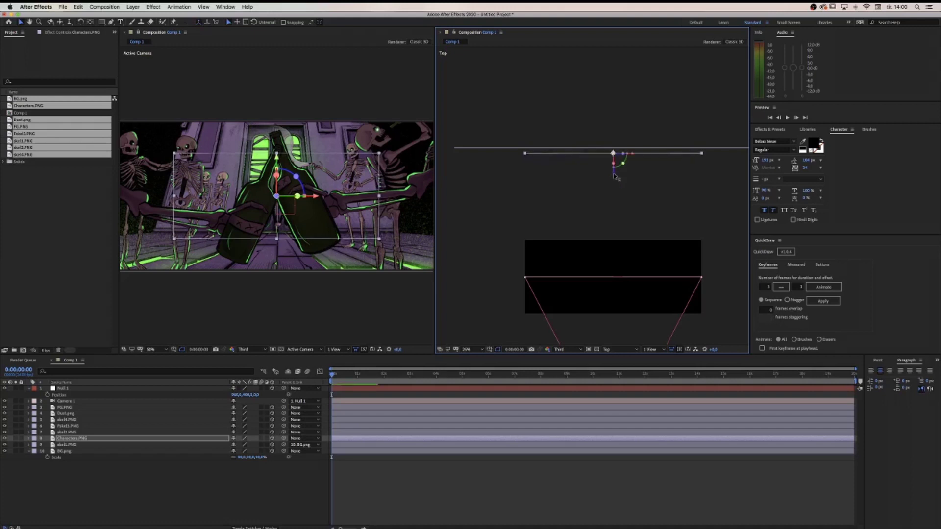
{"action": "key", "text": "s"}
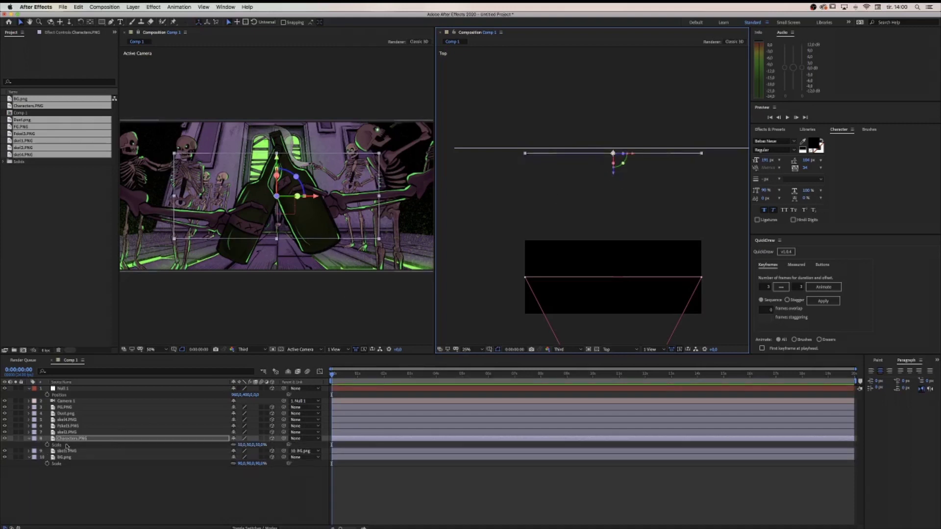
{"action": "left_click_drag", "start_coordinate": [241, 446], "coordinate": [248, 445]}
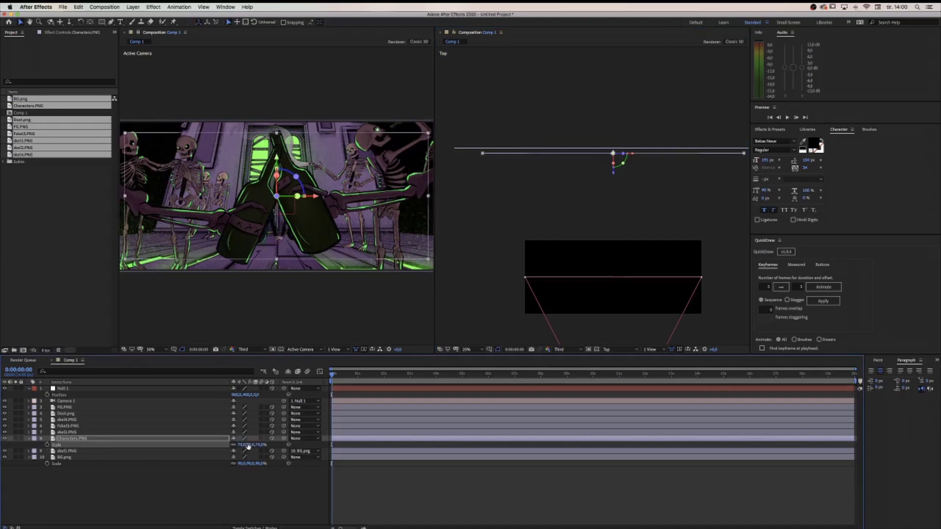
- Move skel2.PNG back along Z to a spot in front of the characters, and set its scale to 76%
{"action": "left_click", "coordinate": [89, 431]}
{"action": "left_click_drag", "start_coordinate": [616, 299], "coordinate": [613, 212]}
{"action": "key", "text": "s"}
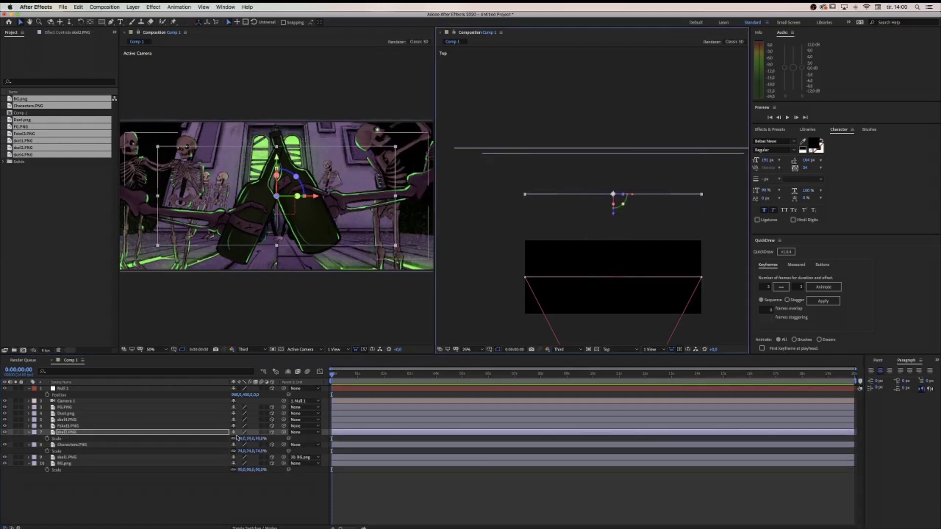
{"action": "left_click_drag", "start_coordinate": [242, 441], "coordinate": [251, 440]}
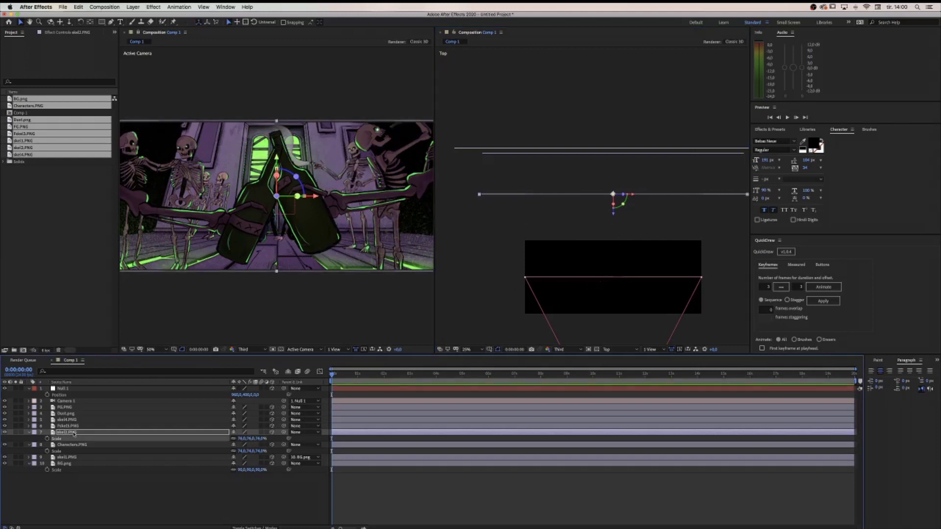
- Move the skeleton layer directly above skel2.PNG slightly back along Z, and set its scale to 66%
{"action": "left_click", "coordinate": [598, 283]}
{"action": "left_click_drag", "start_coordinate": [615, 300], "coordinate": [615, 251]}
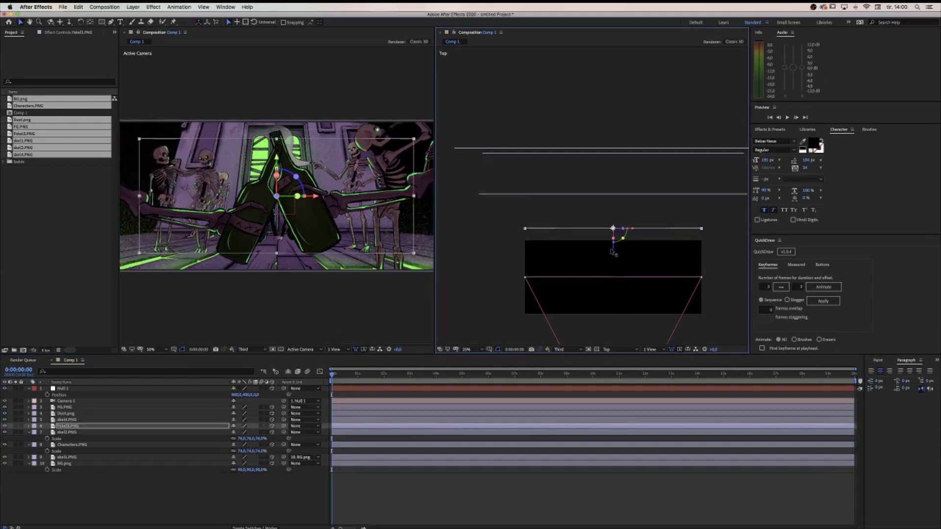
{"action": "key", "text": "s"}
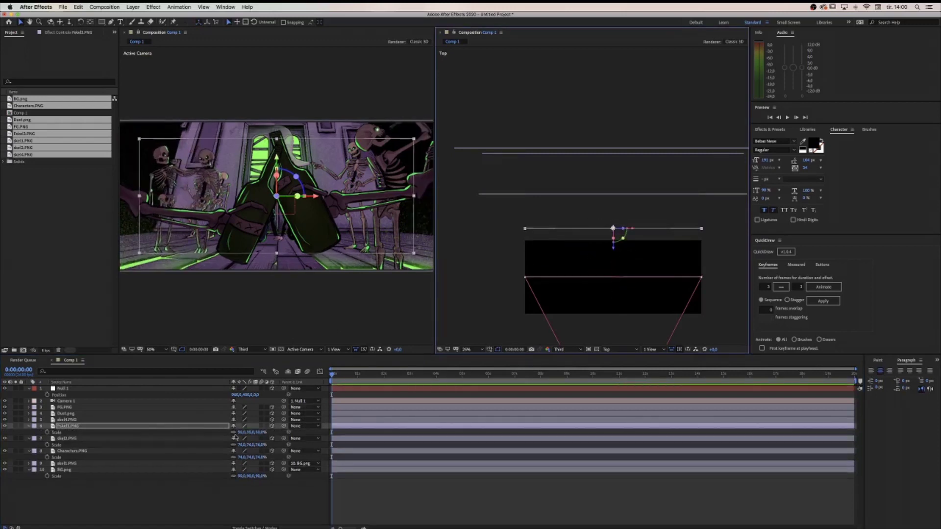
{"action": "left_click_drag", "start_coordinate": [241, 435], "coordinate": [255, 435]}
- Move Dust.png toward the camera along Z, and reduce its scale to about 33%
{"action": "left_click", "coordinate": [107, 415]}
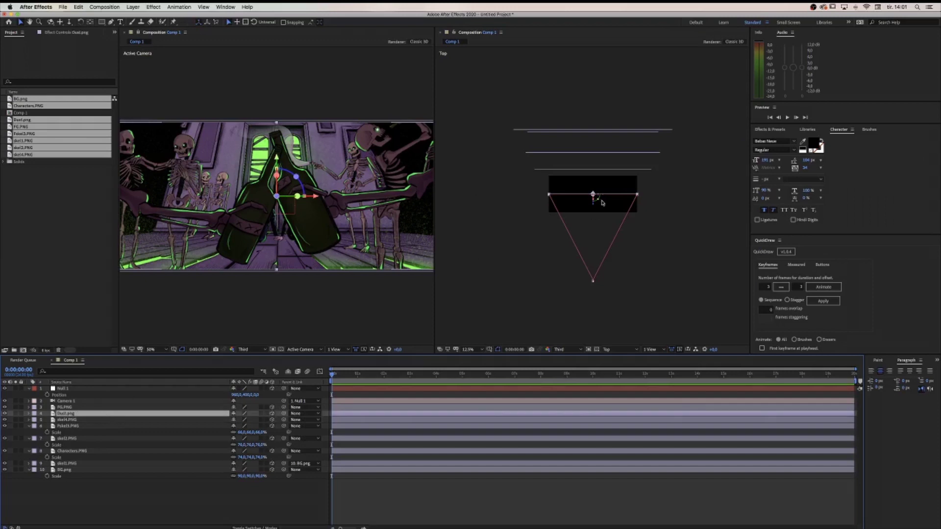
{"action": "left_click_drag", "start_coordinate": [594, 206], "coordinate": [596, 239]}
{"action": "key", "text": "s"}
{"action": "left_click_drag", "start_coordinate": [241, 421], "coordinate": [235, 420]}
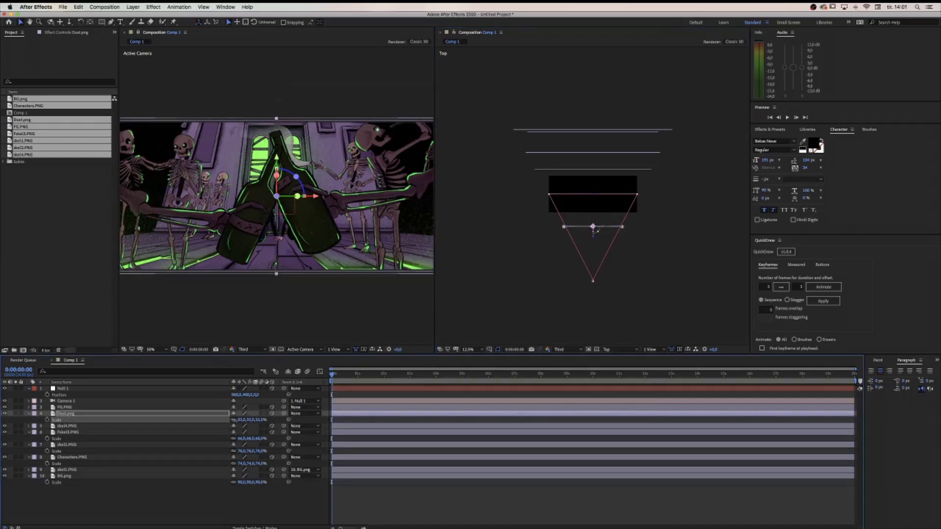
- Move FG.PNG toward the camera to a Z position of about -966, and set its scale to 25%
{"action": "left_click", "coordinate": [65, 407]}
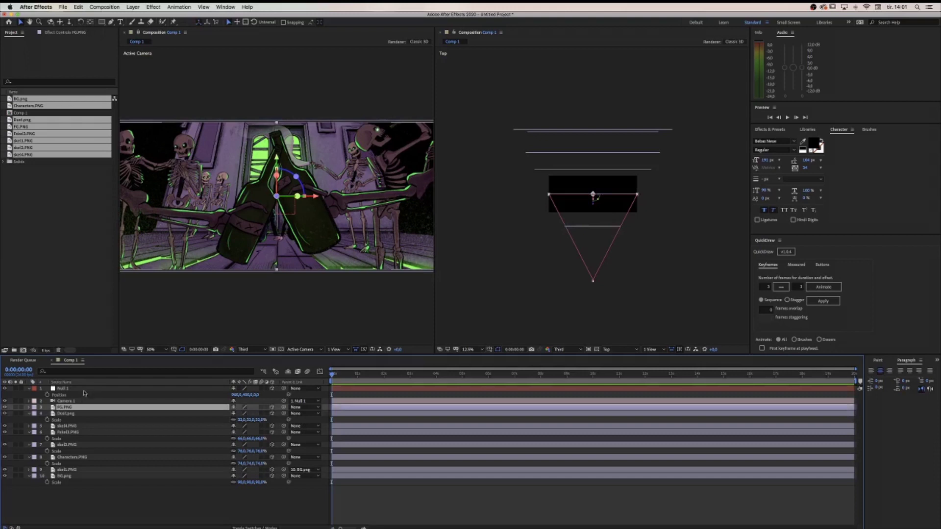
{"action": "left_click", "coordinate": [5, 407]}
{"action": "left_click", "coordinate": [5, 408]}
{"action": "left_click_drag", "start_coordinate": [594, 207], "coordinate": [593, 252]}
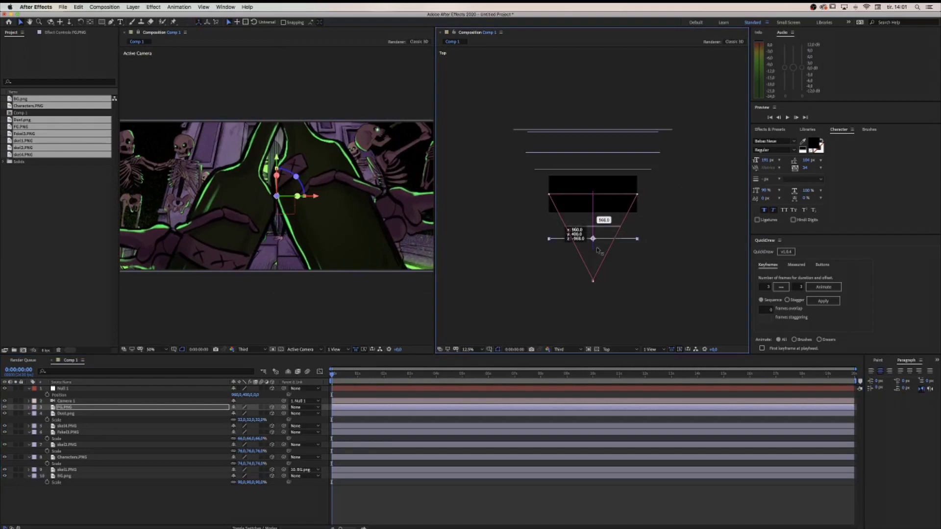
{"action": "key", "text": "s"}
{"action": "left_click_drag", "start_coordinate": [242, 416], "coordinate": [228, 416]}
- Try moving the null along Z to test the camera's travel through the spaced layers, and undo it
{"action": "left_click", "coordinate": [164, 395]}
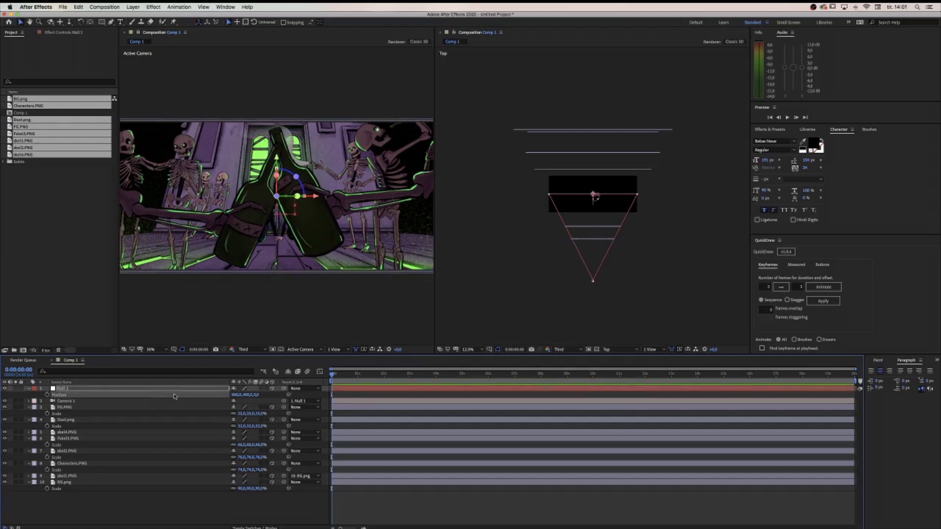
{"action": "left_click_drag", "start_coordinate": [594, 196], "coordinate": [596, 157]}
{"action": "left_click_drag", "start_coordinate": [648, 412], "coordinate": [679, 413]}
{"action": "key", "text": "super+z"}
- Widen the Active Camera viewer and enable Position keyframing on the null, with its resting position keyed at 5 seconds
{"action": "left_click_drag", "start_coordinate": [433, 298], "coordinate": [542, 300]}
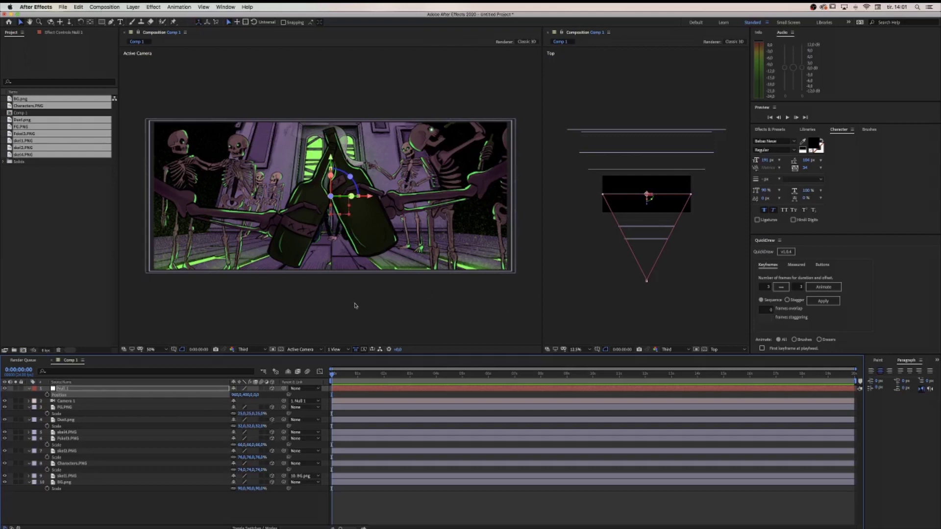
{"action": "left_click", "coordinate": [47, 396]}
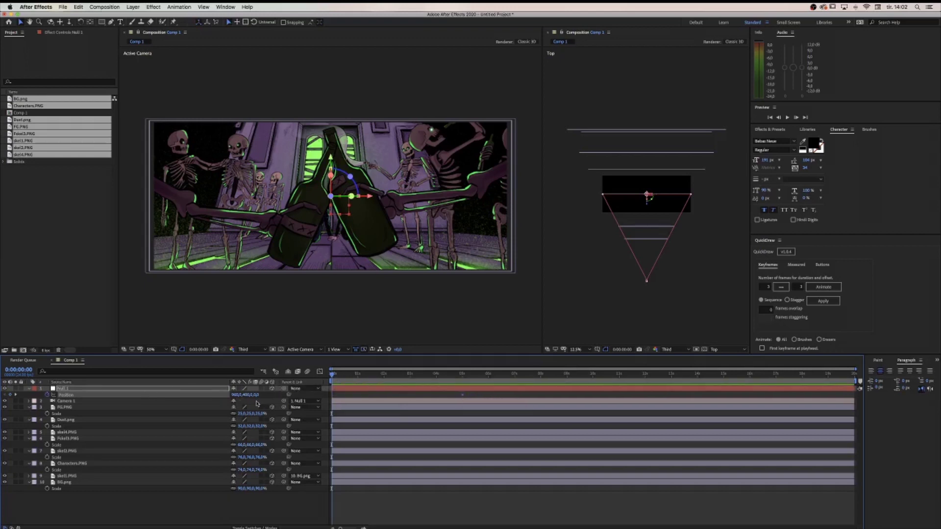
- At the first frame, push the null forward along Z until the camera is close to the characters, and preview the animation
{"action": "left_click_drag", "start_coordinate": [259, 395], "coordinate": [939, 407]}
{"action": "left_click_drag", "start_coordinate": [256, 395], "coordinate": [264, 395]}
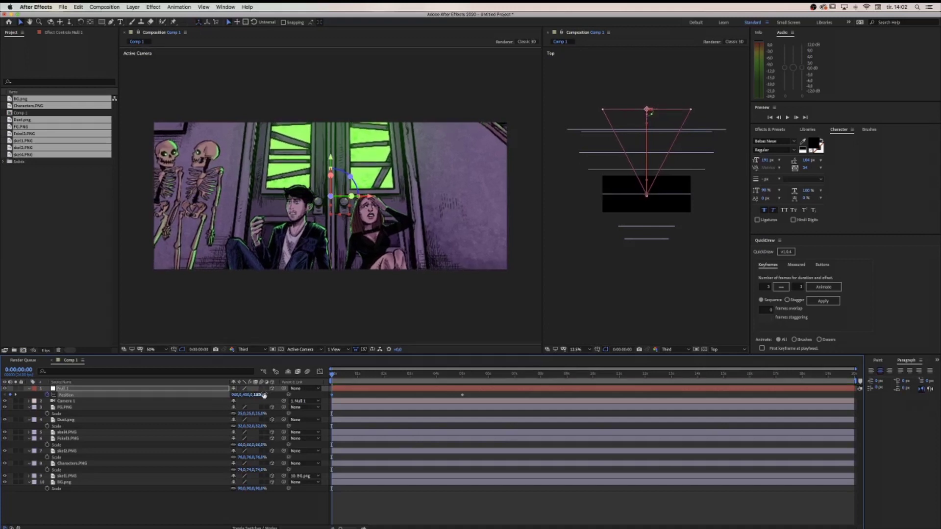
{"action": "key", "text": "space"}
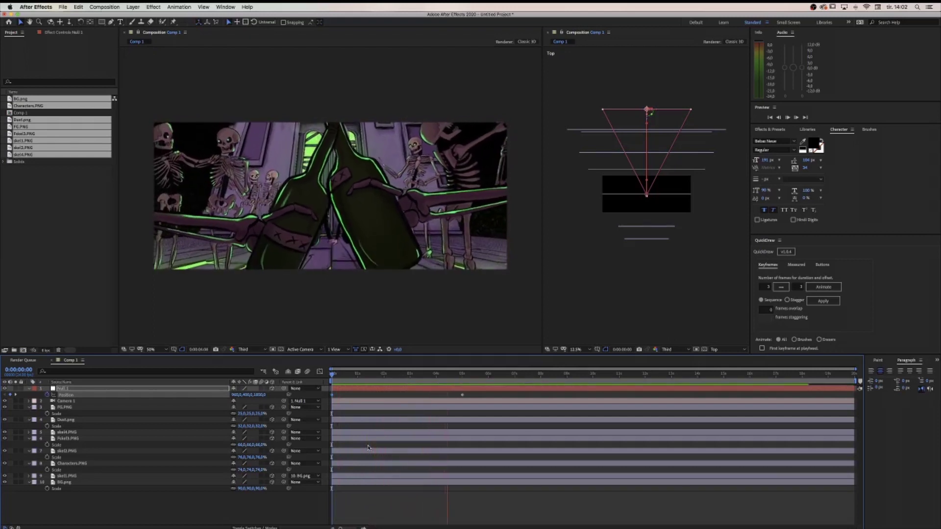
- Stop the preview and scrub through the camera move between about 1 and 5 seconds to check the layers
{"action": "key", "text": "space"}
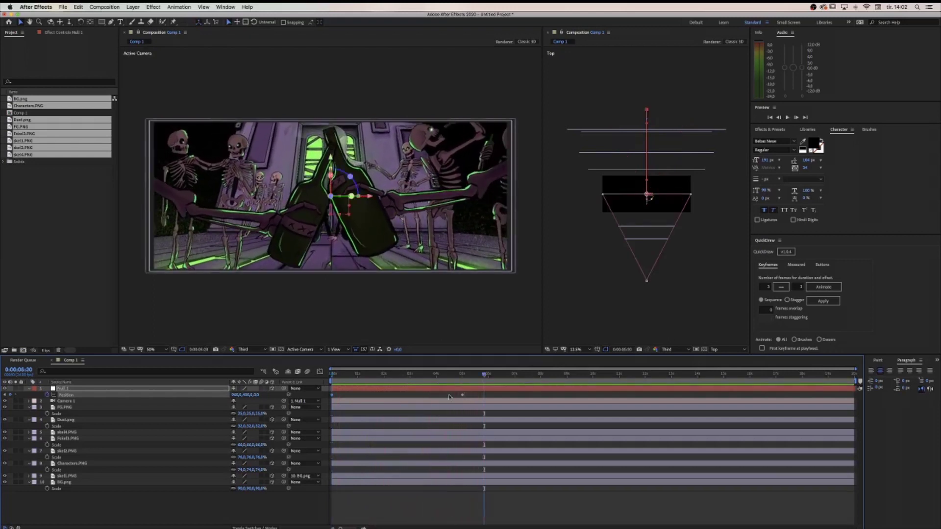
{"action": "left_click_drag", "start_coordinate": [459, 376], "coordinate": [376, 383]}
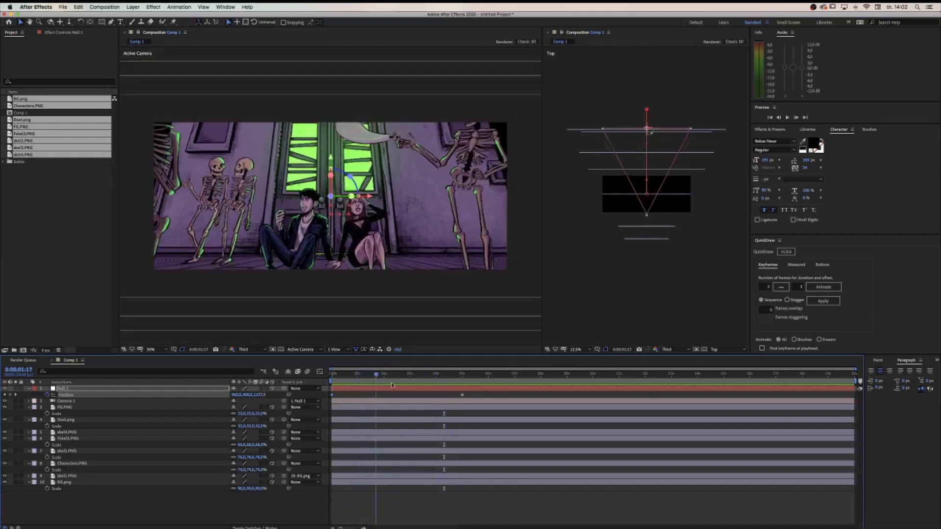
{"action": "mouse_move", "coordinate": [398, 373]}
{"action": "left_mouse_down"}
{"action": "mouse_move", "coordinate": [359, 375]}
{"action": "mouse_move", "coordinate": [382, 377]}
{"action": "left_mouse_up"}
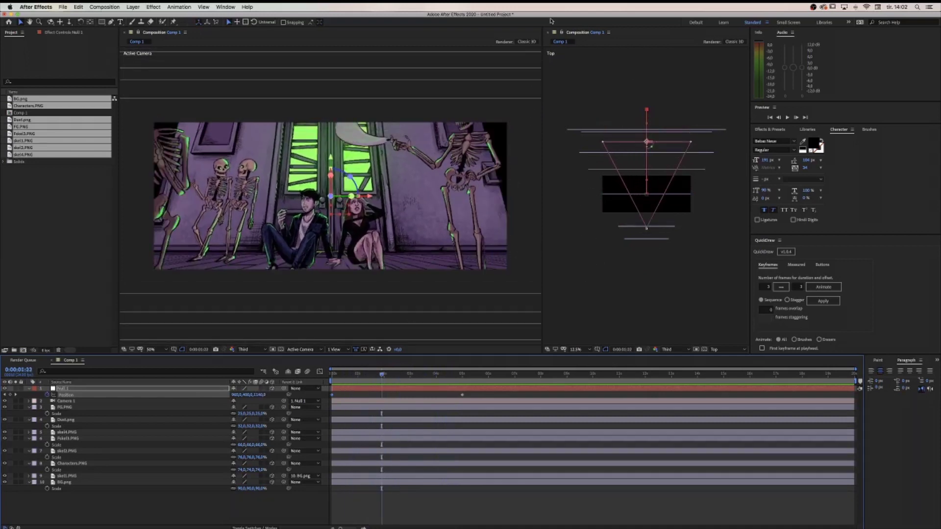
- Close the Top viewer and widen the Active Camera viewer to fill the freed space
{"action": "left_click", "coordinate": [547, 33]}
{"action": "left_click", "coordinate": [138, 34]}
{"action": "left_click_drag", "start_coordinate": [542, 155], "coordinate": [759, 156]}
- Return to the first frame and apply Easy Ease to both of the null's Position keyframes
{"action": "left_click_drag", "start_coordinate": [383, 374], "coordinate": [313, 382]}
{"action": "left_click_drag", "start_coordinate": [473, 394], "coordinate": [320, 399]}
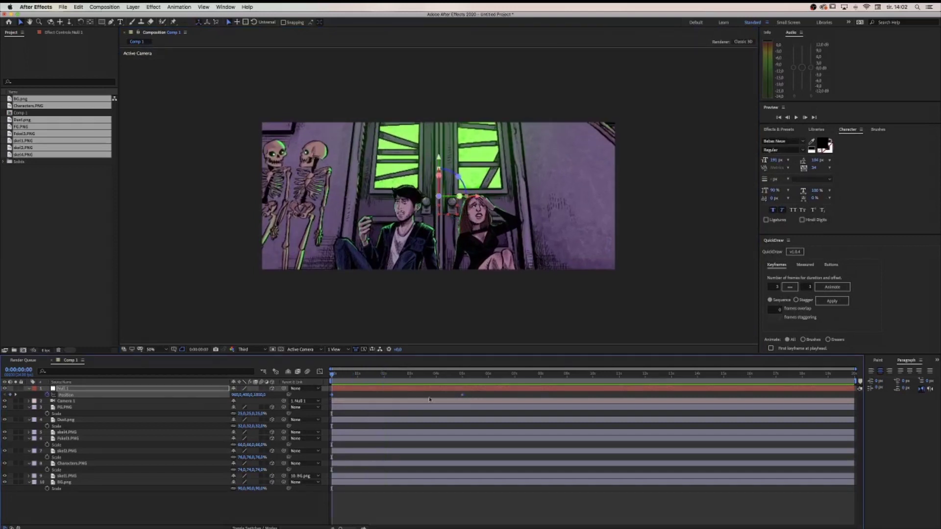
{"action": "right_click", "coordinate": [462, 396]}
{"action": "mouse_move", "coordinate": [512, 479]}
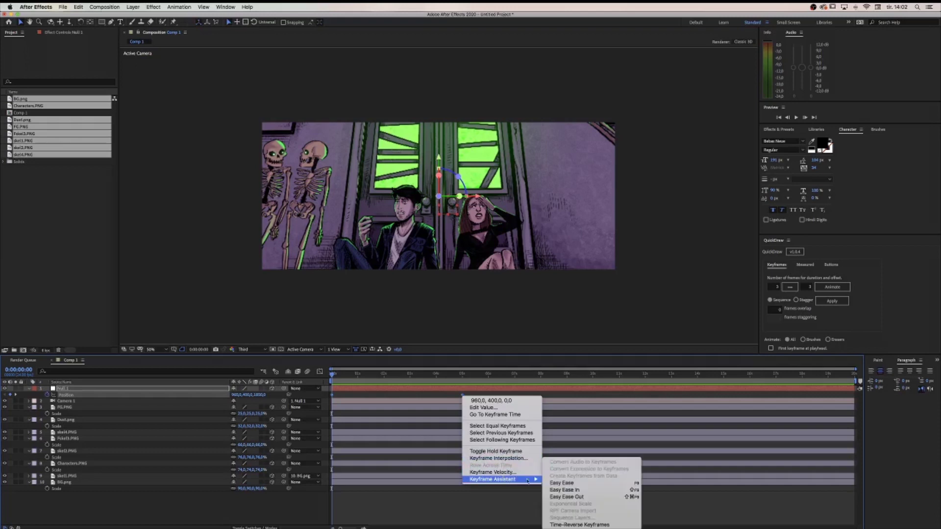
{"action": "left_click", "coordinate": [561, 482]}
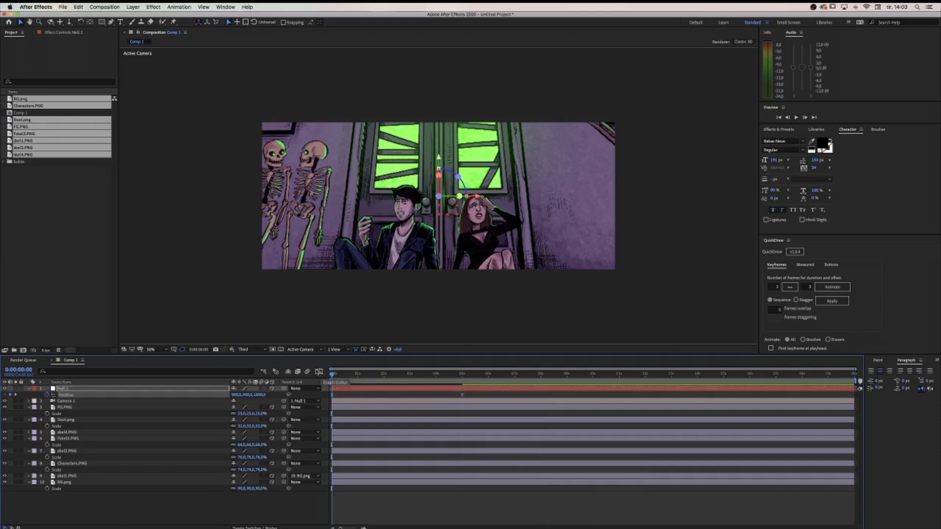
- Separate the null's Position dimensions in the Graph Editor and shape the Z Position curve into a steep start with a long, gentle ease-out
{"action": "left_click", "coordinate": [319, 371]}
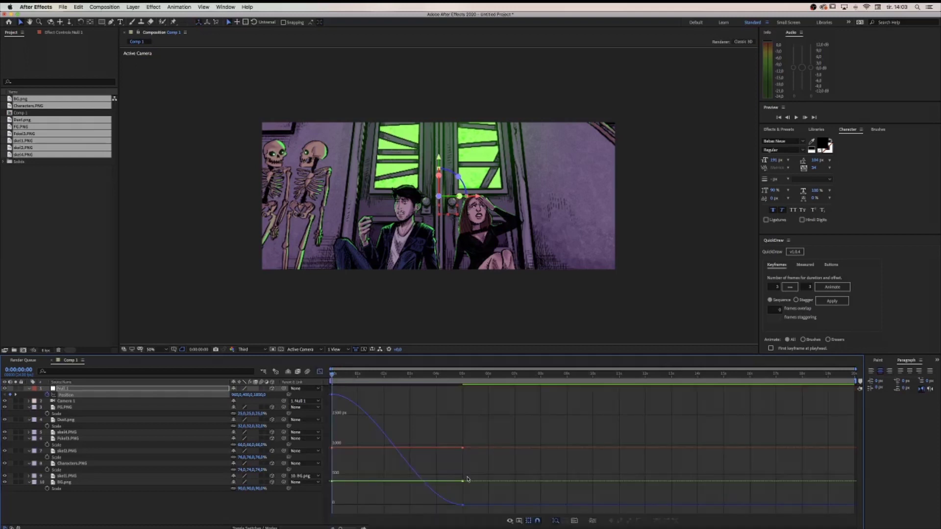
{"action": "left_click", "coordinate": [592, 522]}
{"action": "left_click", "coordinate": [462, 505]}
{"action": "left_click_drag", "start_coordinate": [462, 487], "coordinate": [380, 491]}
{"action": "left_click", "coordinate": [332, 395]}
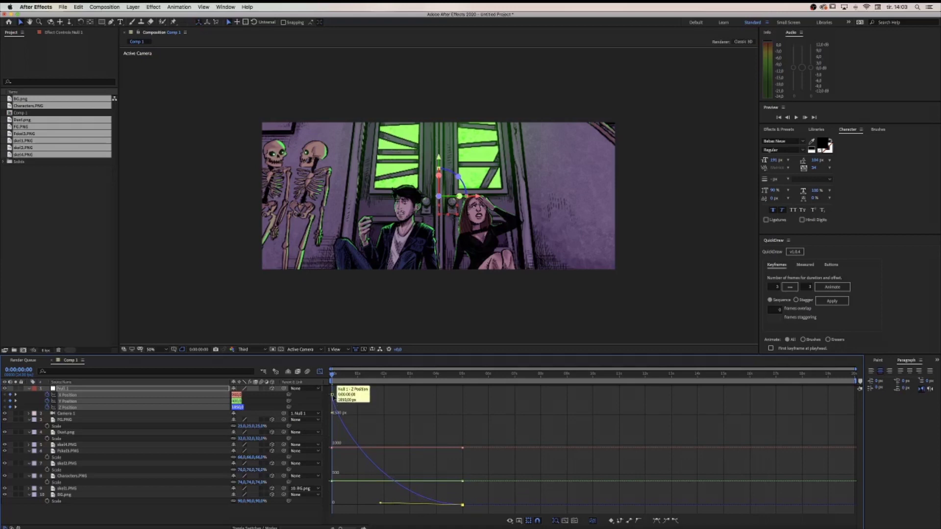
{"action": "left_click_drag", "start_coordinate": [333, 417], "coordinate": [365, 506]}
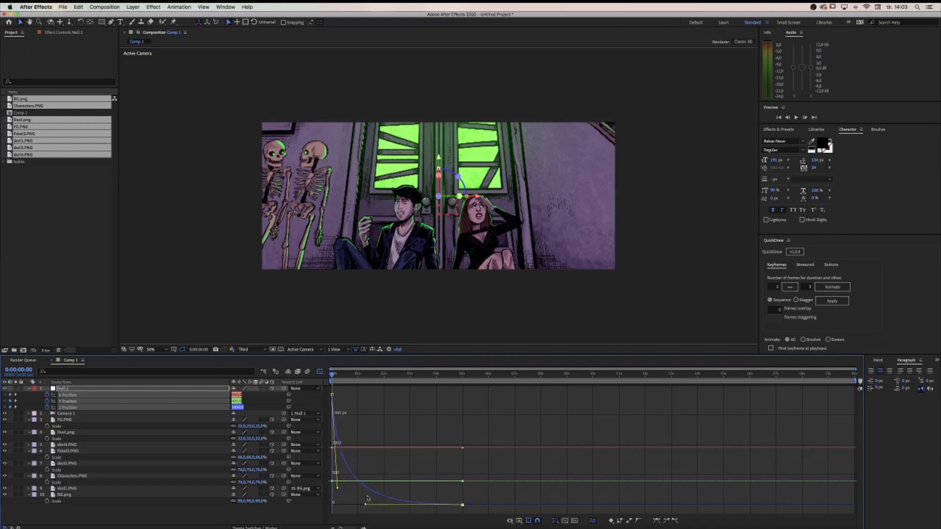
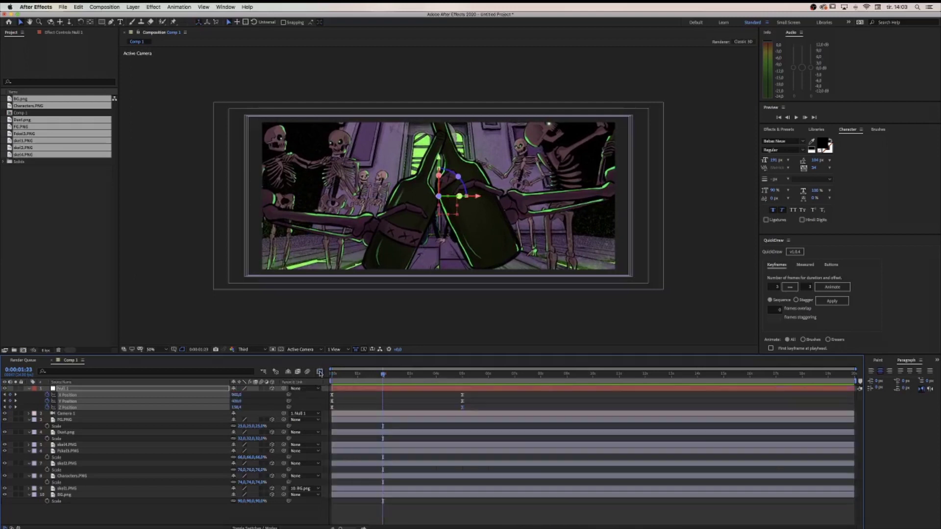
- Lock the Active Camera viewer and open a second composition viewer showing the Top view
{"action": "left_click", "coordinate": [139, 32]}
{"action": "left_click", "coordinate": [175, 32]}
{"action": "left_click", "coordinate": [192, 40]}
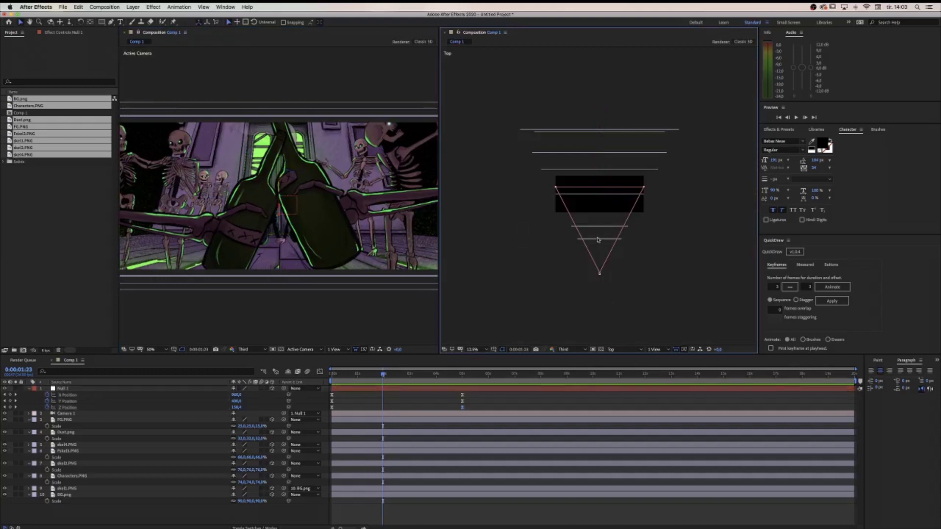
- Move FG.PNG and the layer just behind it together away from the camera, bringing FG.PNG to a Z position of about -744
{"action": "left_click", "coordinate": [599, 240]}
{"action": "left_click", "coordinate": [600, 227], "text": "shift"}
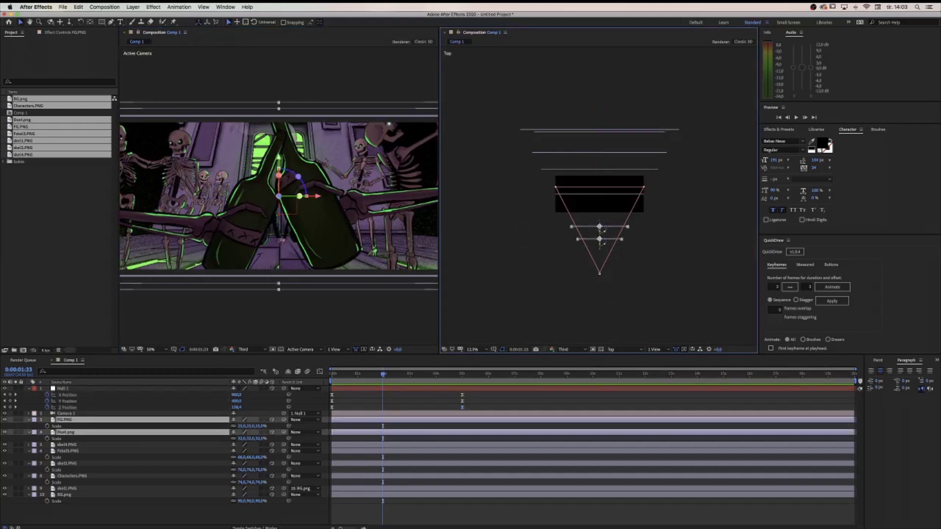
{"action": "left_click_drag", "start_coordinate": [602, 251], "coordinate": [602, 239]}
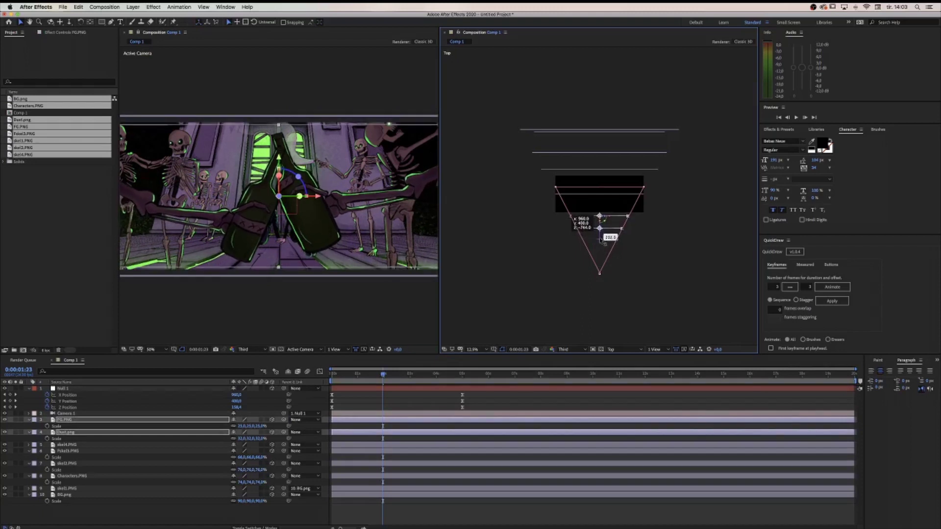
- Set the scale of FG.PNG to 26% and of the layer below it to 35%
{"action": "left_click", "coordinate": [180, 420]}
{"action": "left_click_drag", "start_coordinate": [241, 426], "coordinate": [241, 426]}
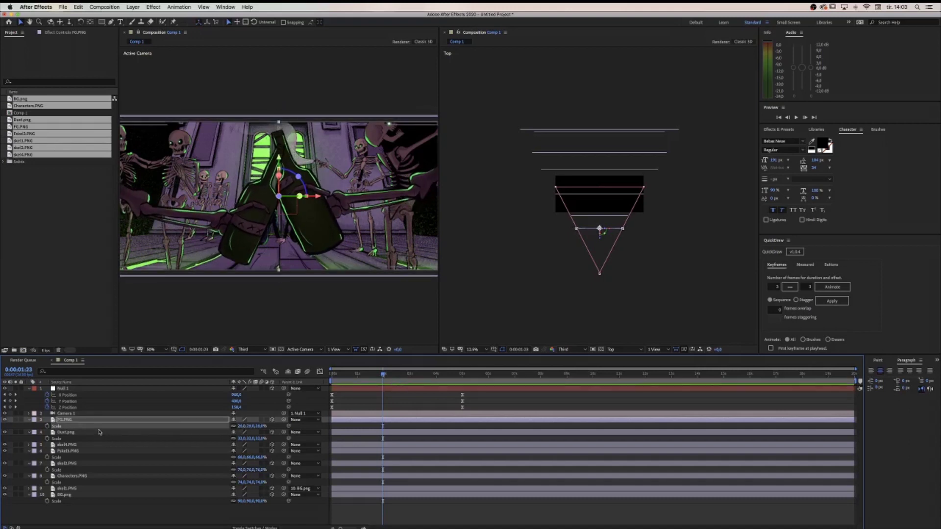
{"action": "left_click", "coordinate": [133, 433]}
{"action": "left_click_drag", "start_coordinate": [239, 439], "coordinate": [240, 439]}
{"action": "key", "text": "Return"}
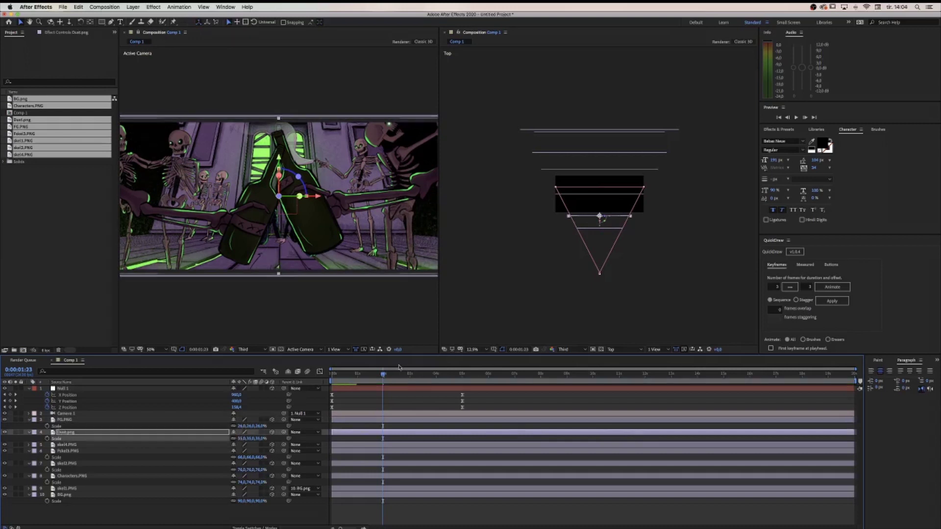
- Preview the eased camera move from the first frame with the adjusted foreground layers
{"action": "key", "text": "Home"}
{"action": "key", "text": "space"}
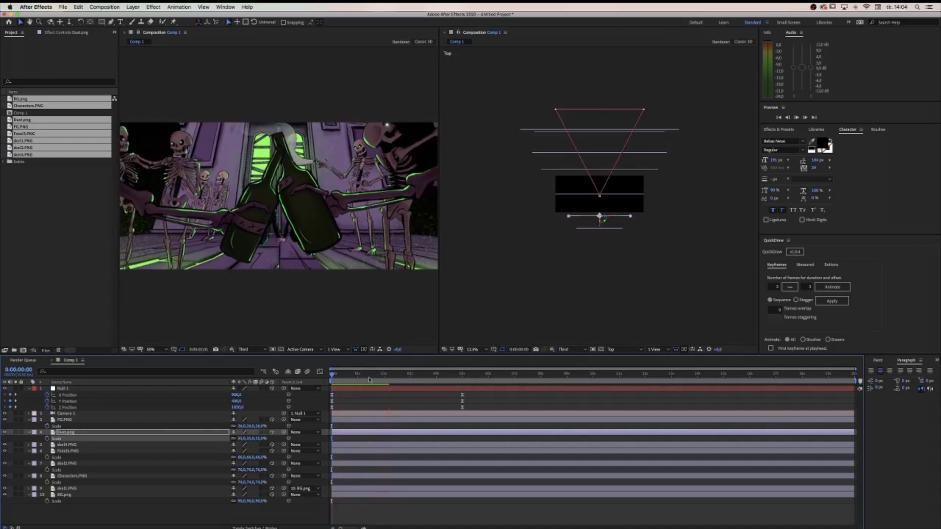
{"action": "key", "text": "space"}
{"action": "key", "text": "space"}
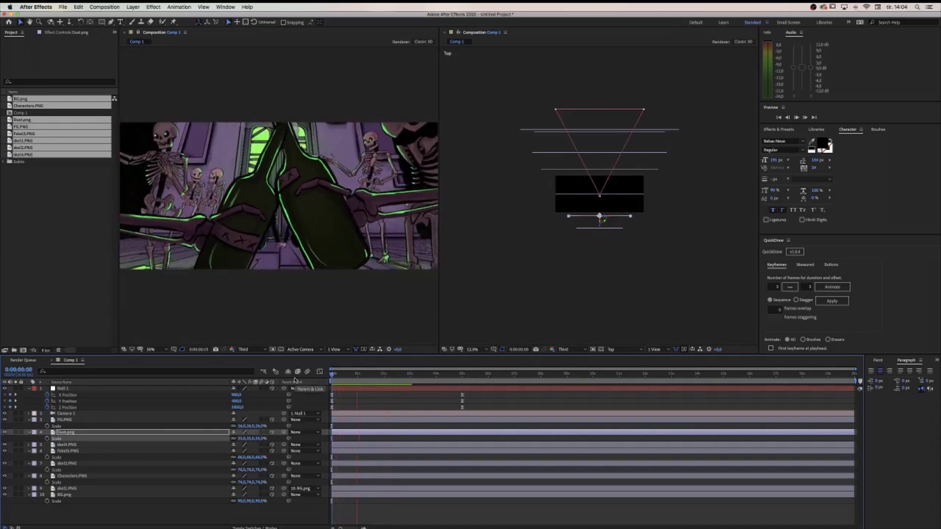
{"action": "key", "text": "space"}
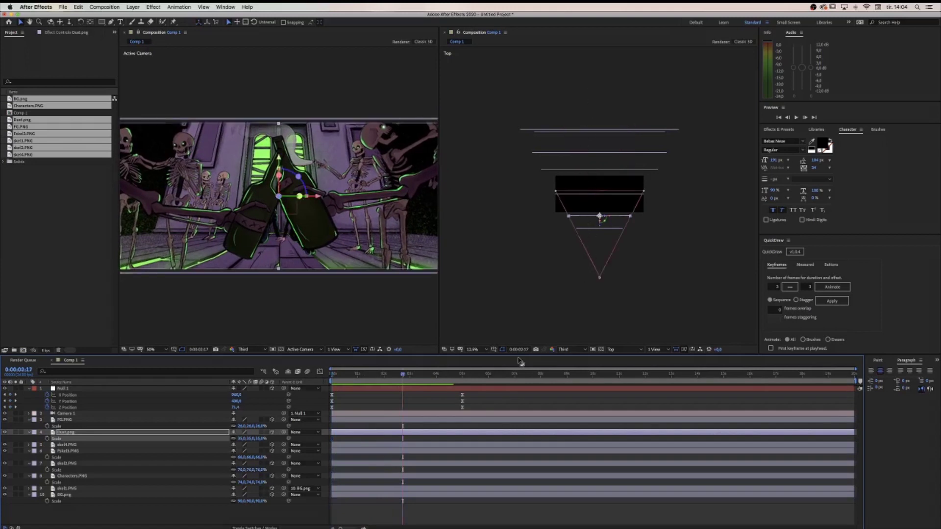
{"action": "left_click_drag", "start_coordinate": [383, 376], "coordinate": [335, 380]}
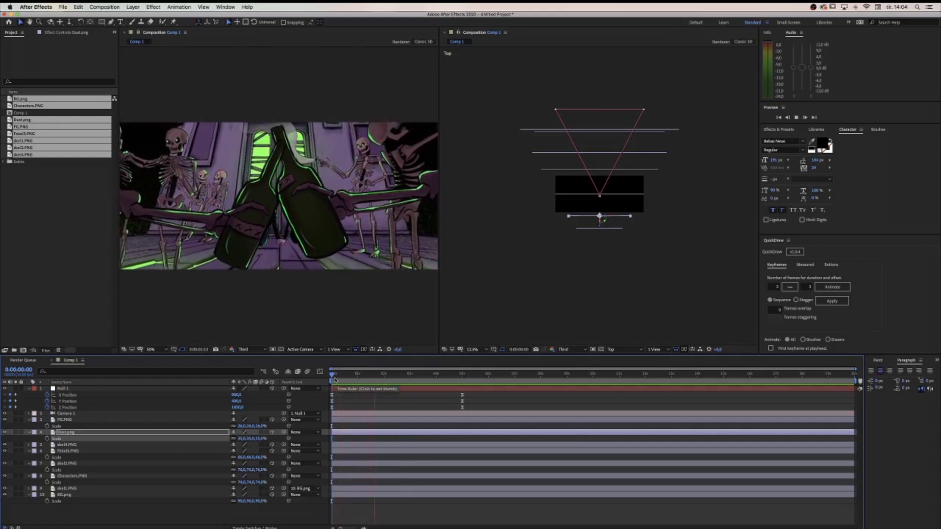
- End the work area just past 5.5 seconds, shift the null's Position keyframes about half a second later, and preview the animation
{"action": "key", "text": "space"}
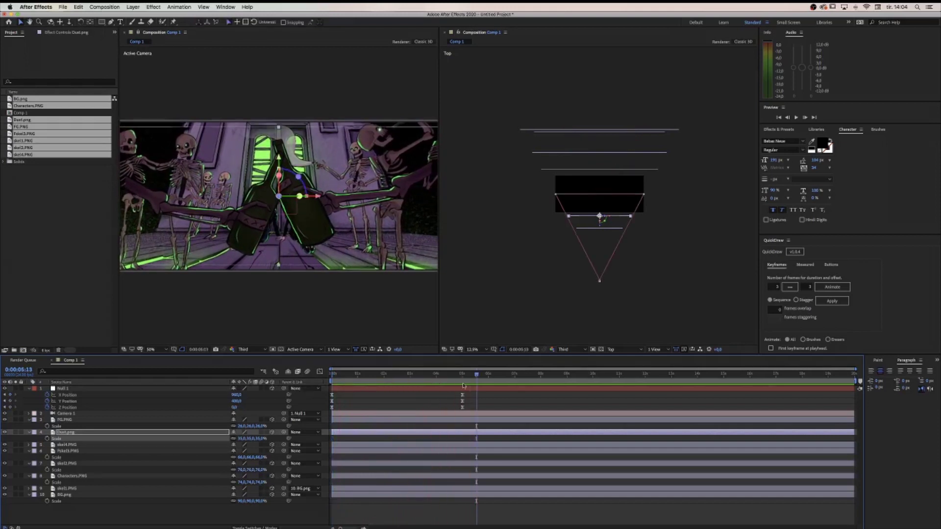
{"action": "key", "text": "space"}
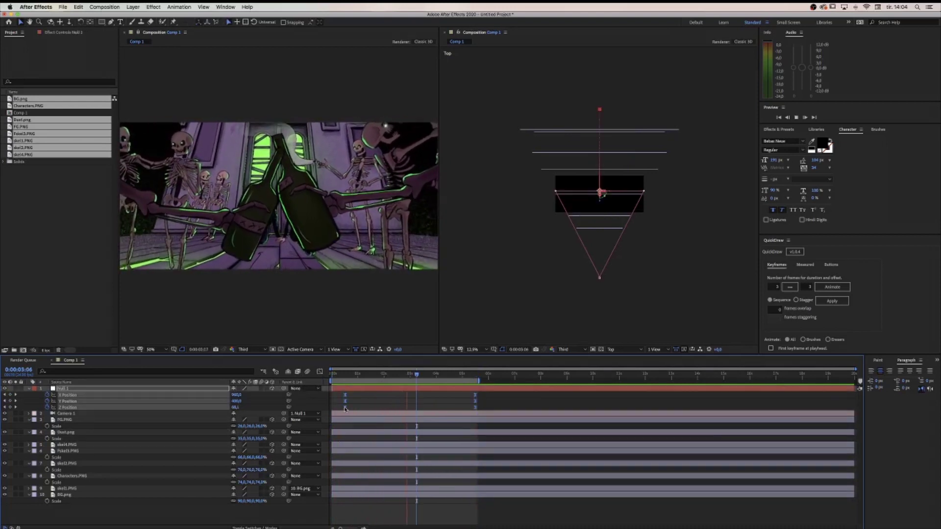
{"action": "key", "text": "space"}
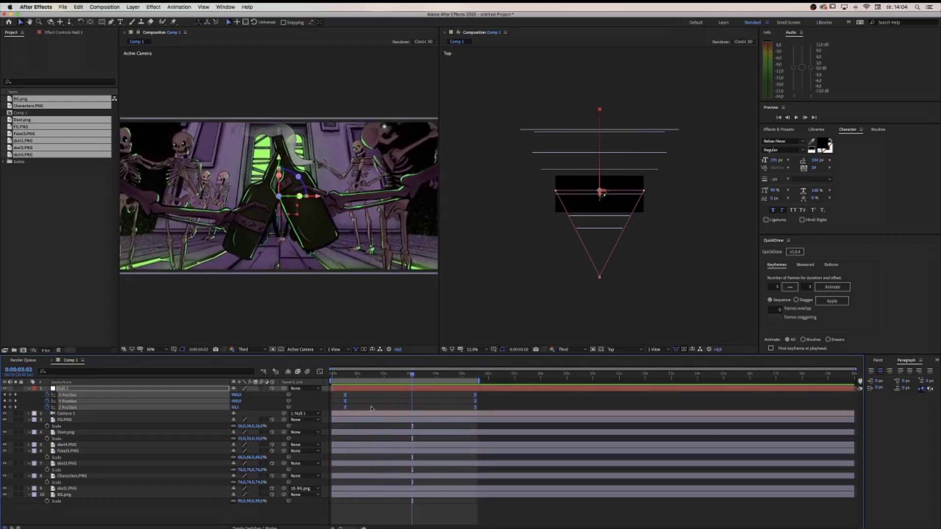
- Move BG.png and Characters.PNG together farther back along Z, away from the other layers
{"action": "left_click", "coordinate": [64, 495]}
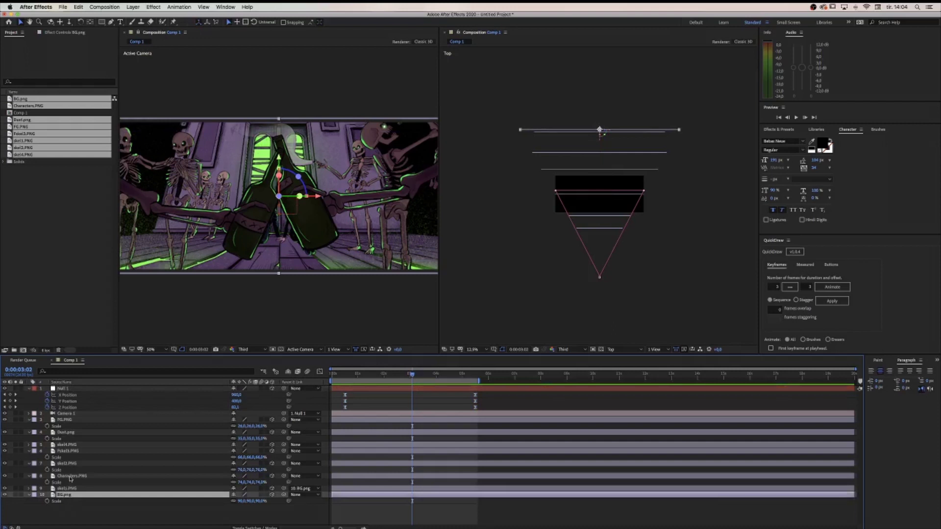
{"action": "left_click", "coordinate": [71, 477], "text": "super"}
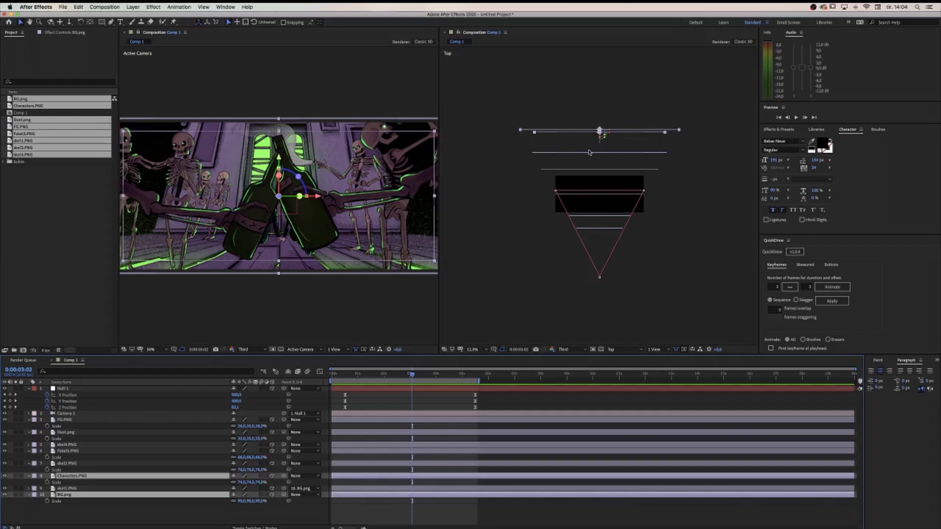
{"action": "left_click_drag", "start_coordinate": [600, 139], "coordinate": [600, 114]}
- Set the scale of BG.png to 103% and of Characters.PNG to 82%, and preview the animation
{"action": "left_click", "coordinate": [122, 495]}
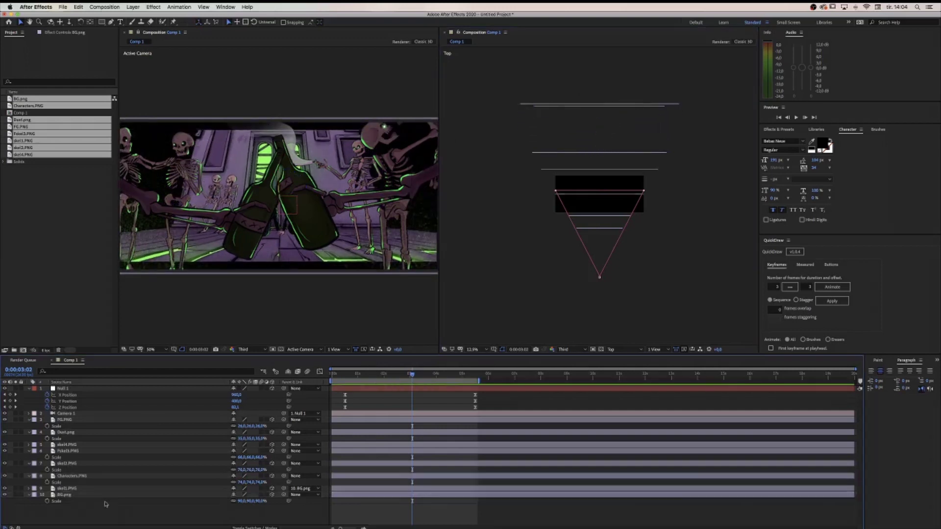
{"action": "left_click_drag", "start_coordinate": [240, 501], "coordinate": [251, 483]}
{"action": "left_click", "coordinate": [103, 477]}
{"action": "key", "text": "space"}
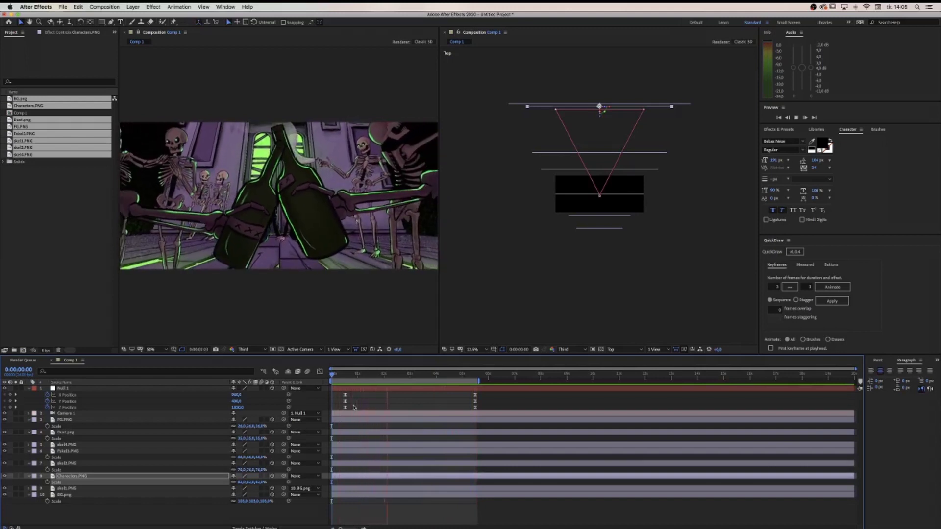
{"action": "key", "text": "space"}
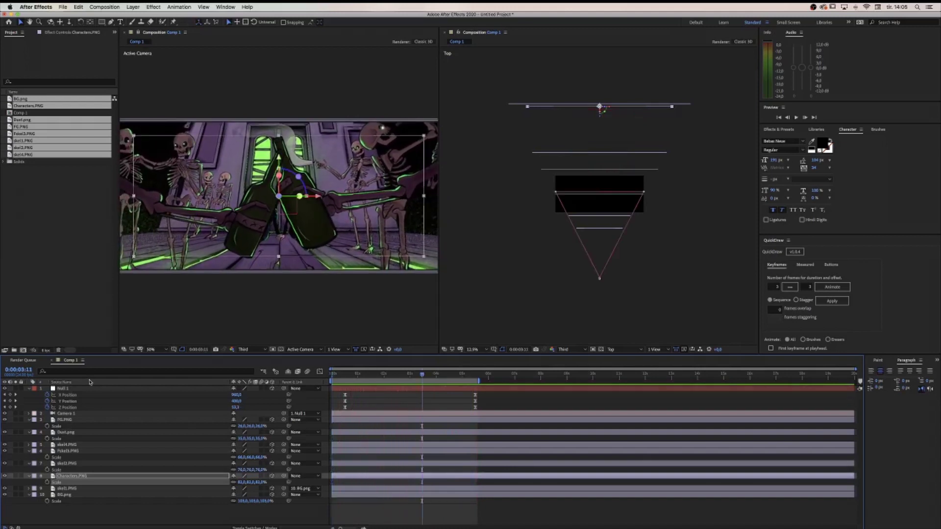
- Show only the keyframed properties of all layers, and enable motion blur on the image layers and for the composition
{"action": "left_click", "coordinate": [86, 388]}
{"action": "left_click", "coordinate": [67, 496], "text": "shift"}
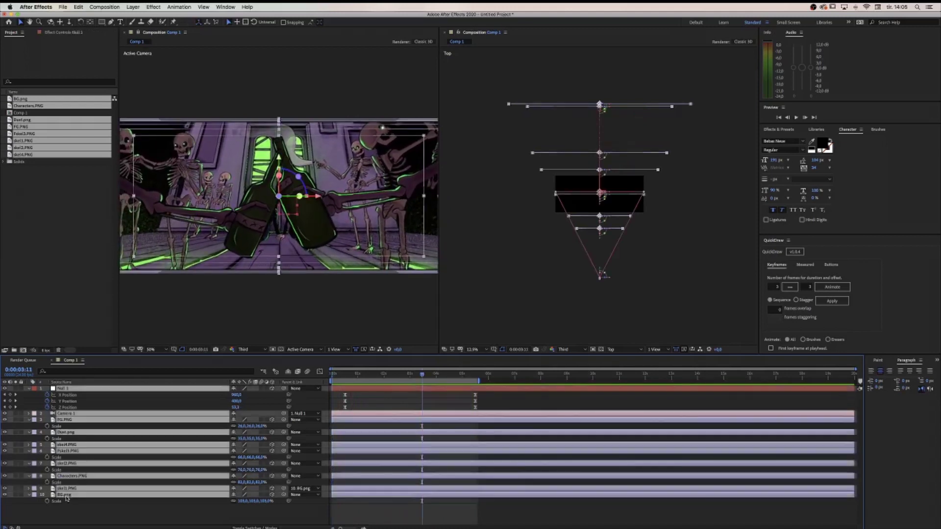
{"action": "key", "text": "u"}
{"action": "left_click", "coordinate": [263, 492]}
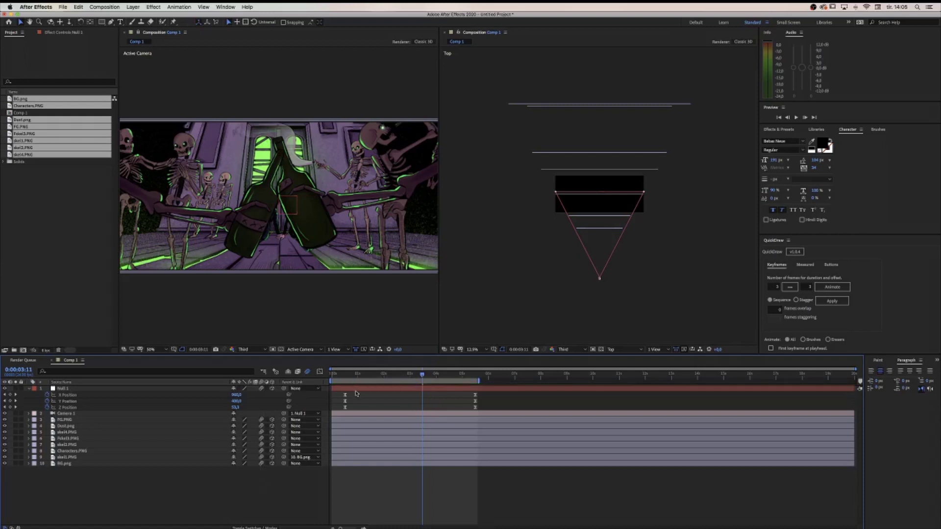
- Preview from the first frame with motion blur, close the Top viewer, and widen the Active Camera viewer
{"action": "key", "text": "Home"}
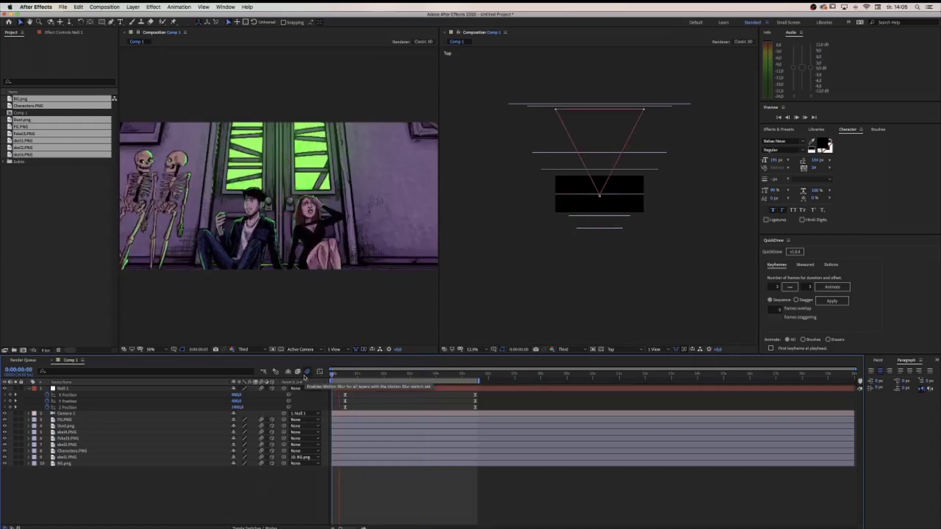
{"action": "key", "text": "space"}
{"action": "left_click", "coordinate": [451, 32]}
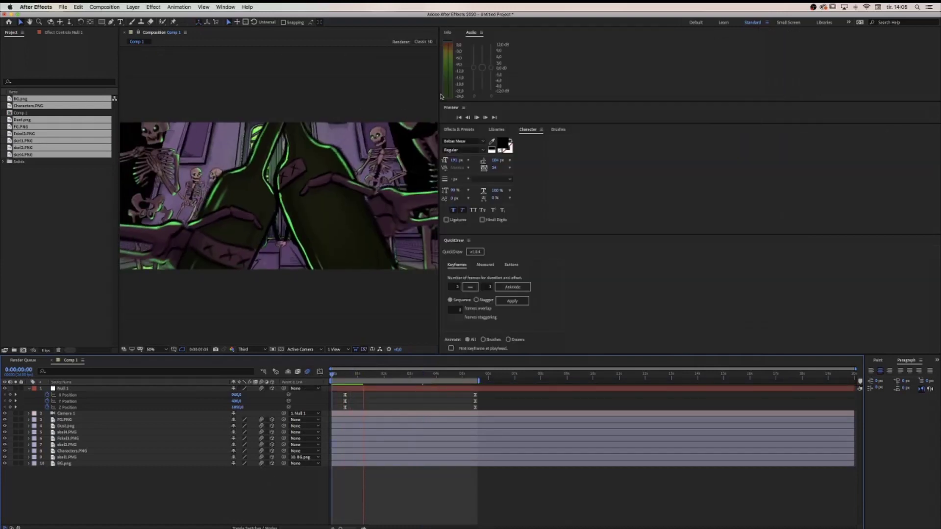
{"action": "left_click_drag", "start_coordinate": [438, 94], "coordinate": [729, 98]}
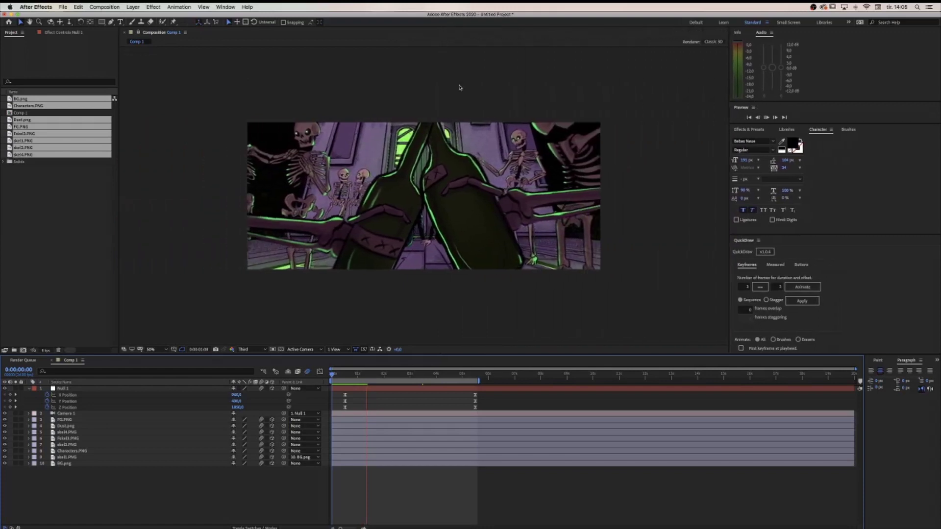
{"action": "left_click", "coordinate": [368, 267]}
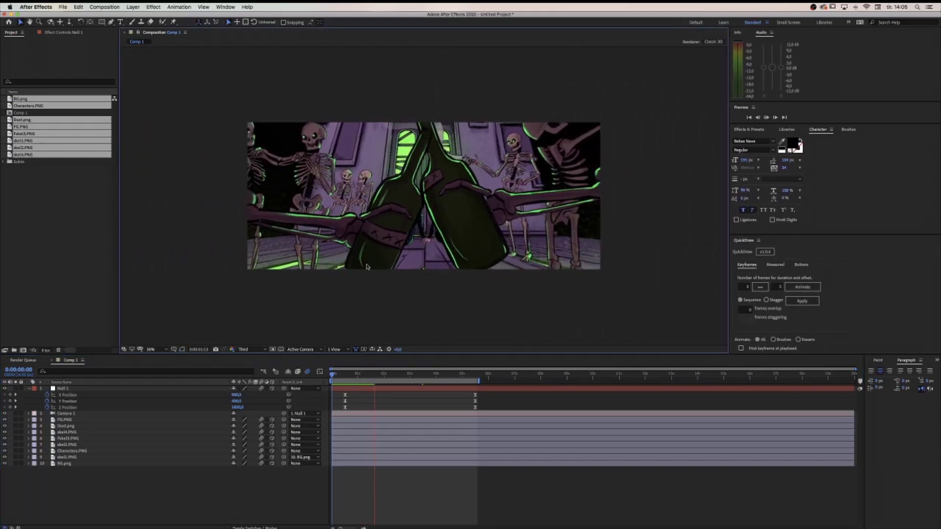